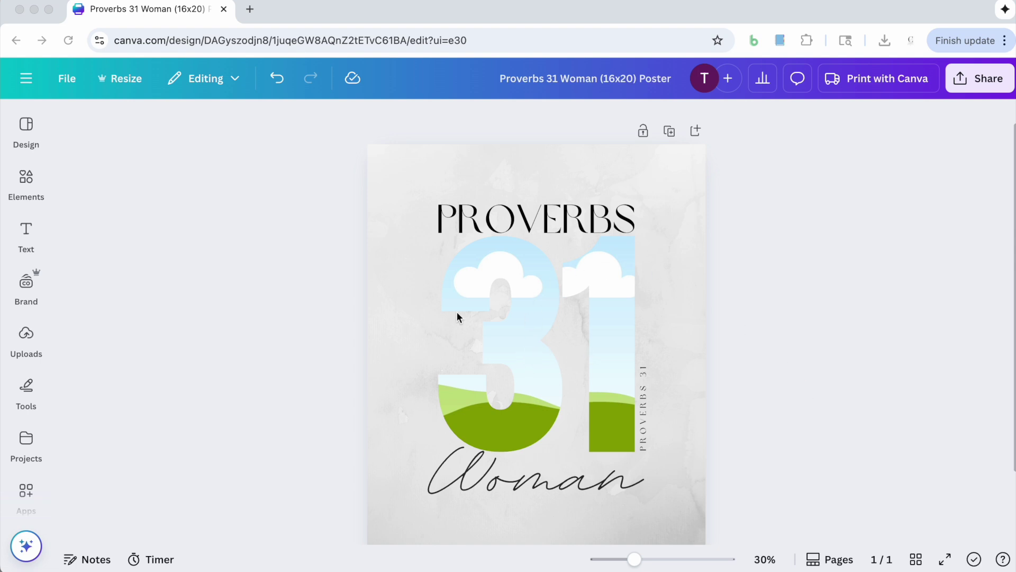
# Step: Upload IMG_5094.jpg and IMG_5127.JPG from Downloads and place the seated portrait on the poster
pyautogui.click(27, 341)
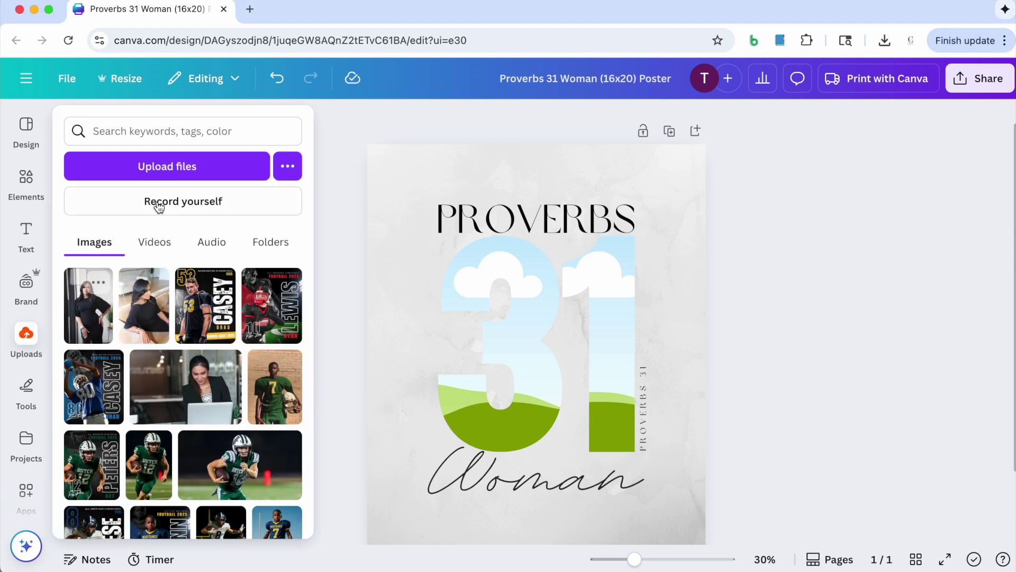
pyautogui.click(176, 172)
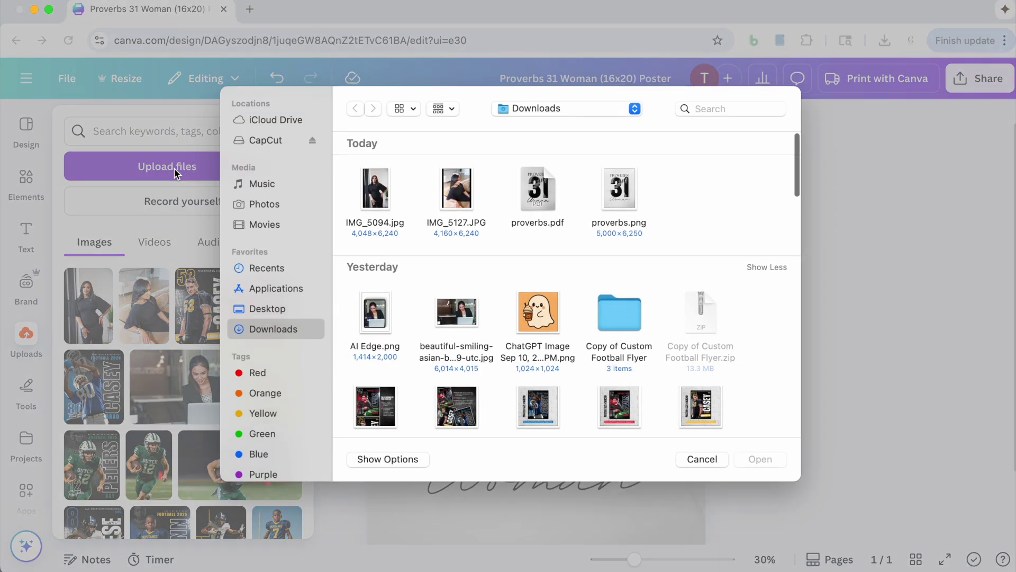
pyautogui.moveTo(345, 164); pyautogui.dragTo(478, 212)
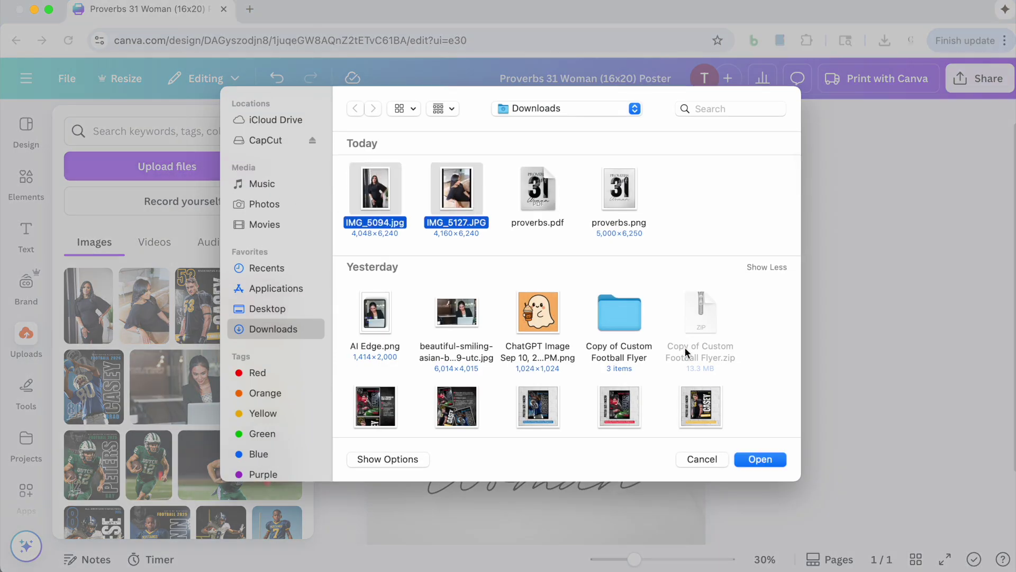
pyautogui.click(758, 460)
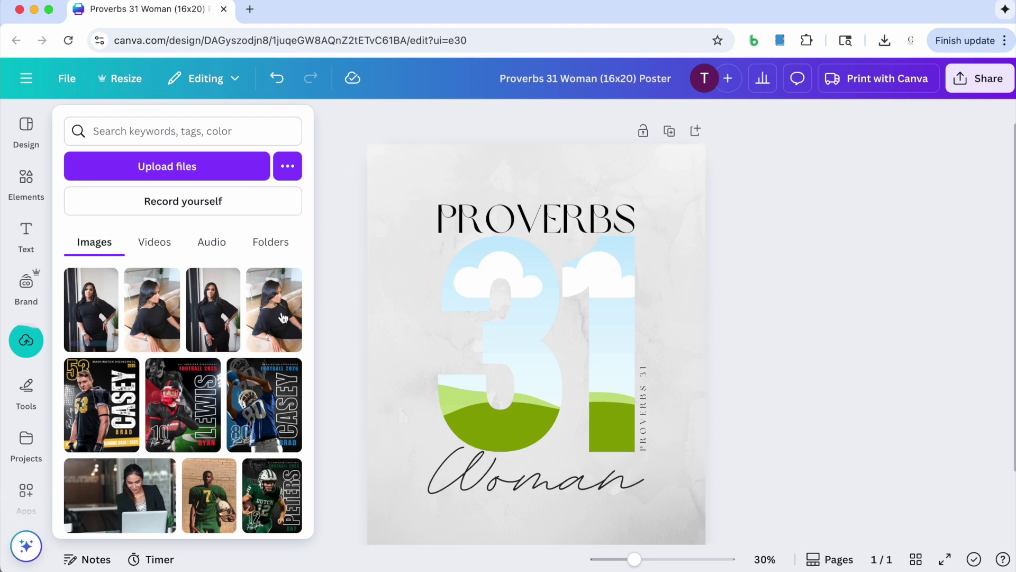
pyautogui.click(149, 320)
# Step: Apply the Mono 'Noir' filter to the seated portrait to make it black-and-white
pyautogui.click(538, 290)
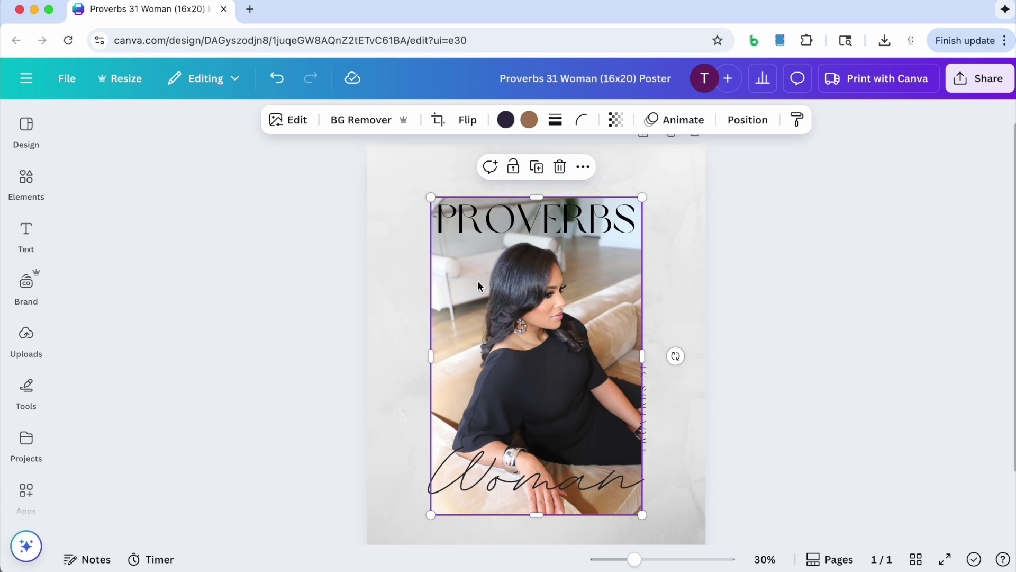
pyautogui.click(294, 126)
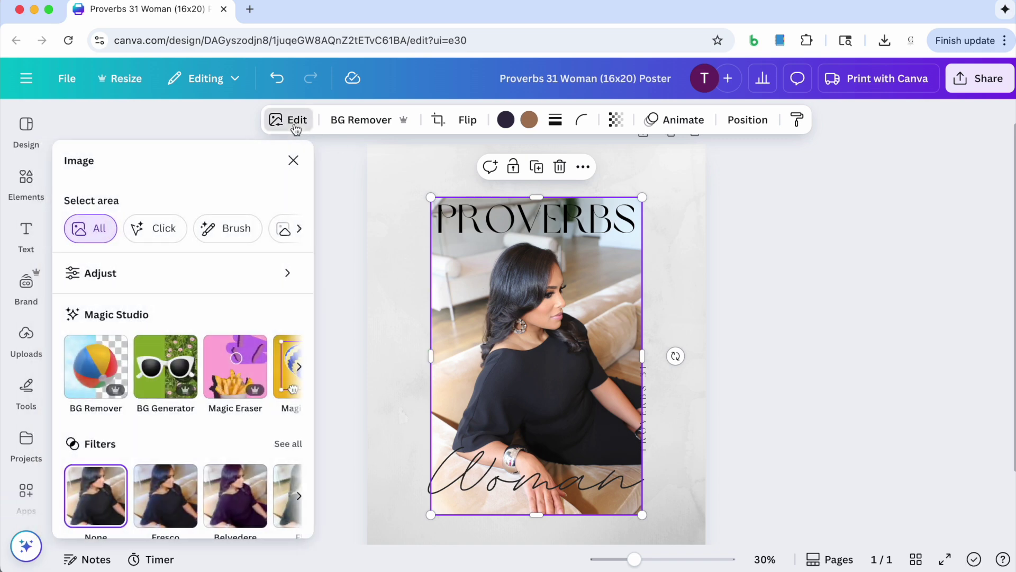
pyautogui.scroll(-3, 190, 318)
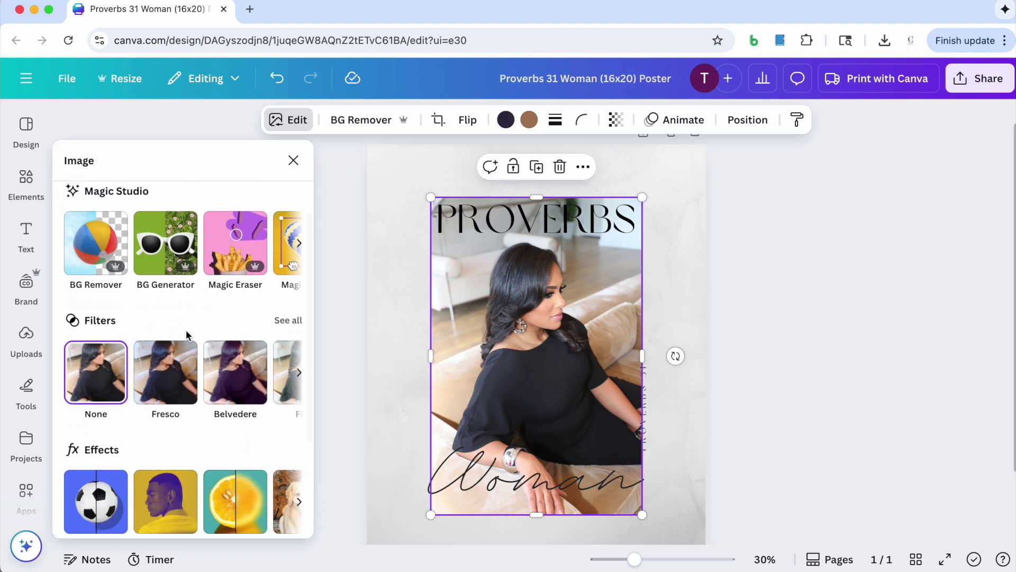
pyautogui.click(285, 322)
pyautogui.scroll(-5, 211, 393)
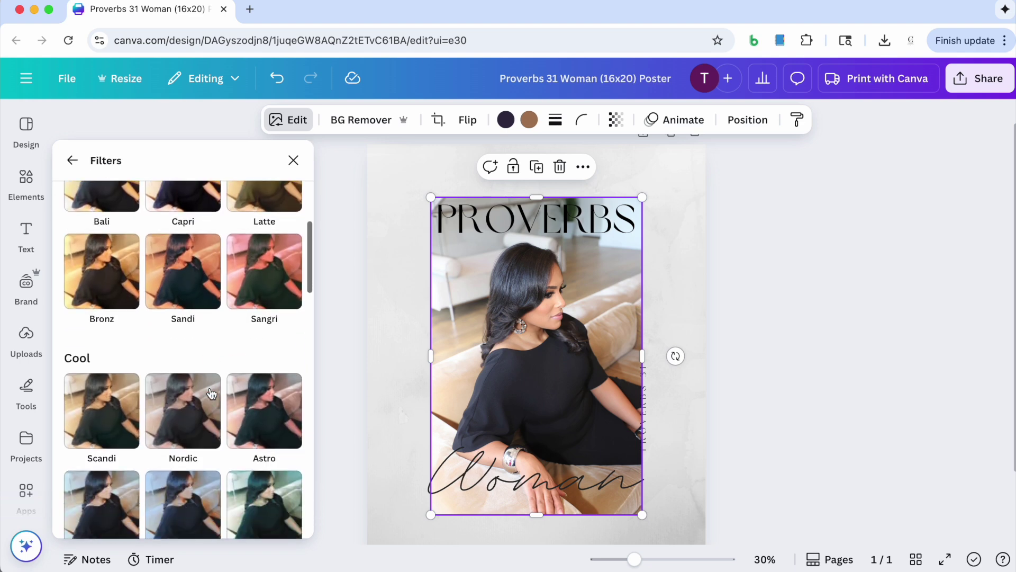
pyautogui.scroll(-10, 212, 393)
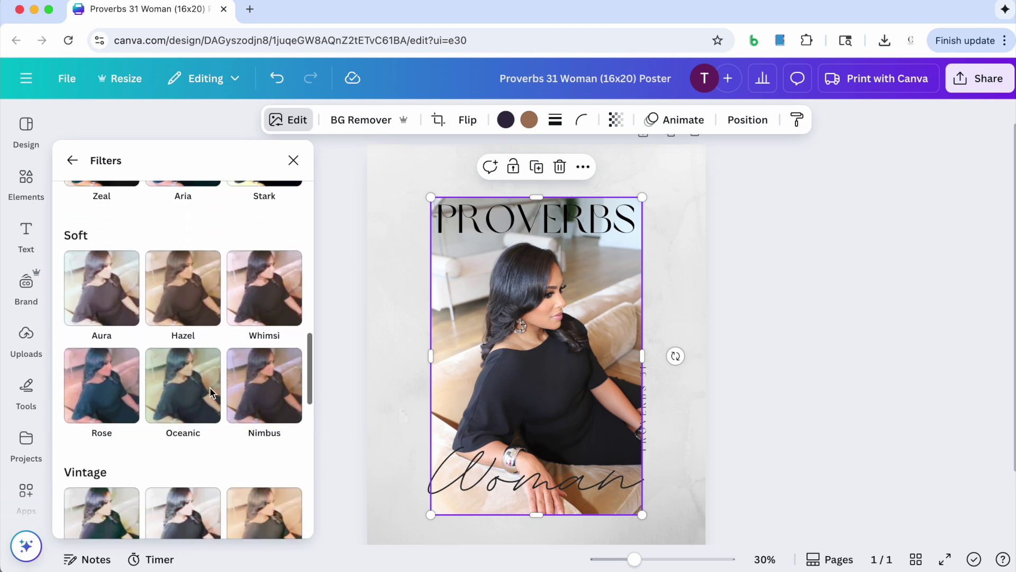
pyautogui.scroll(-8, 210, 390)
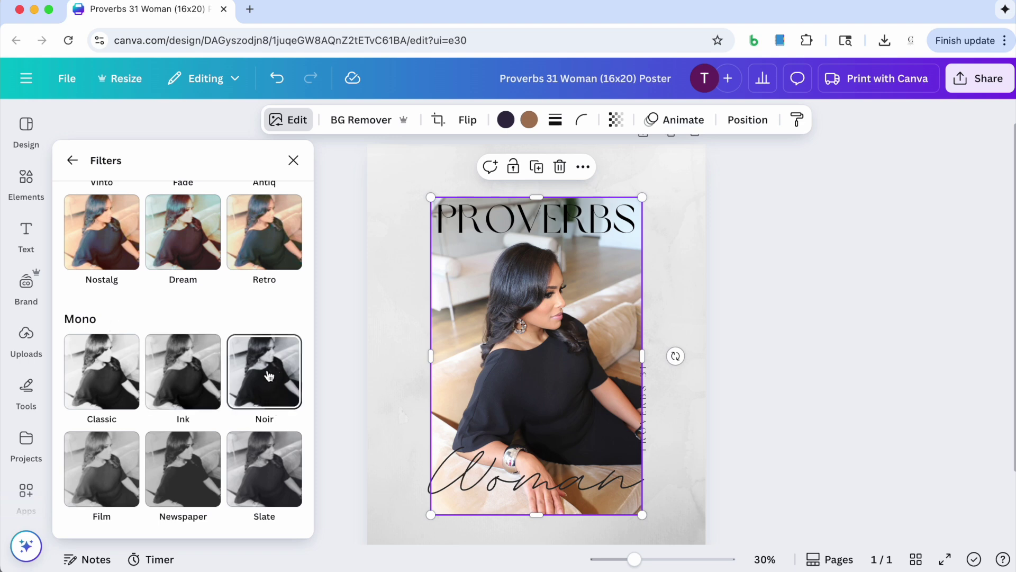
pyautogui.click(269, 376)
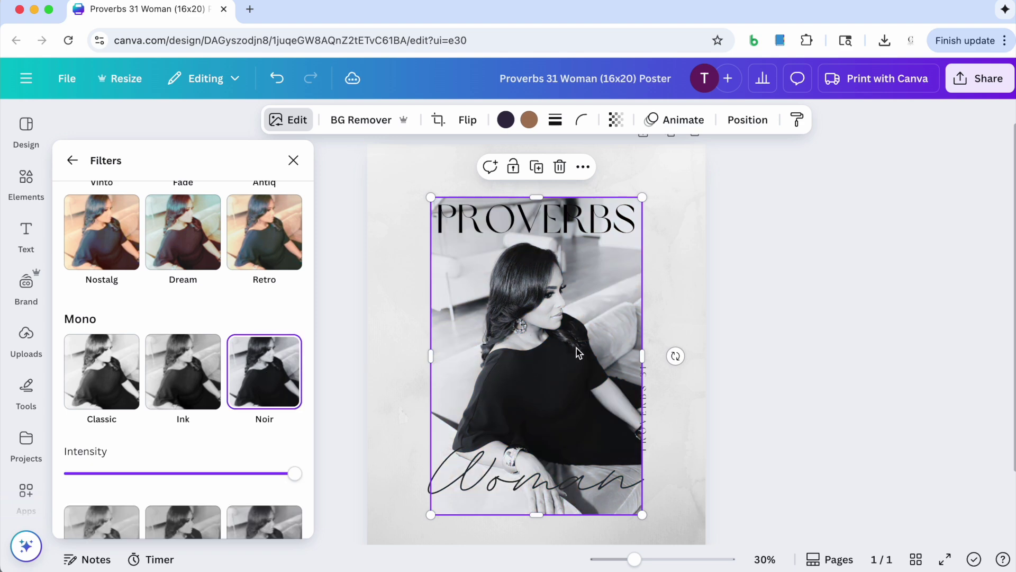
pyautogui.click(756, 286)
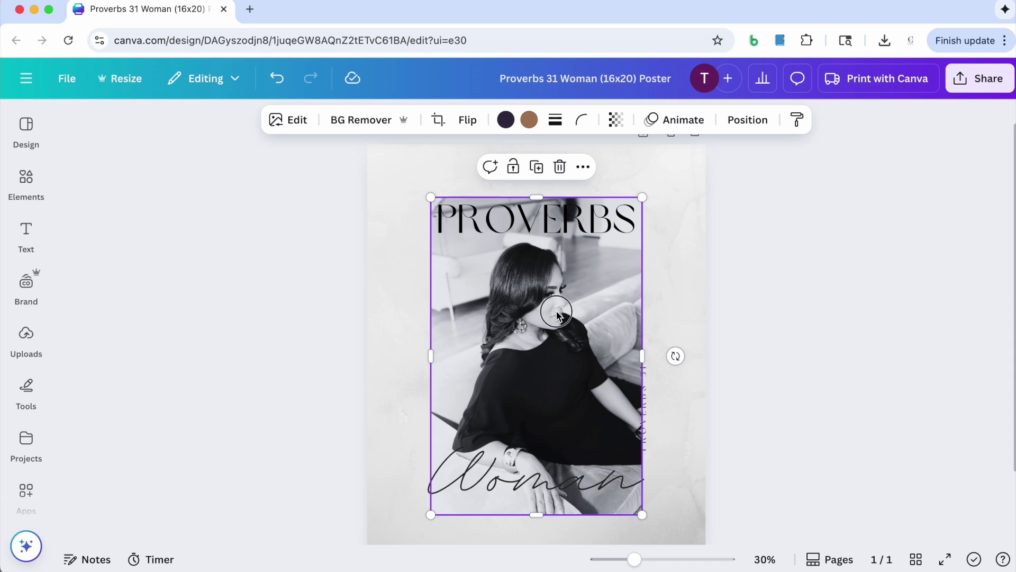
# Step: Drop the seated portrait into the '3' and crop-enlarge it so her face fills the top
pyautogui.moveTo(553, 312); pyautogui.dragTo(524, 303)
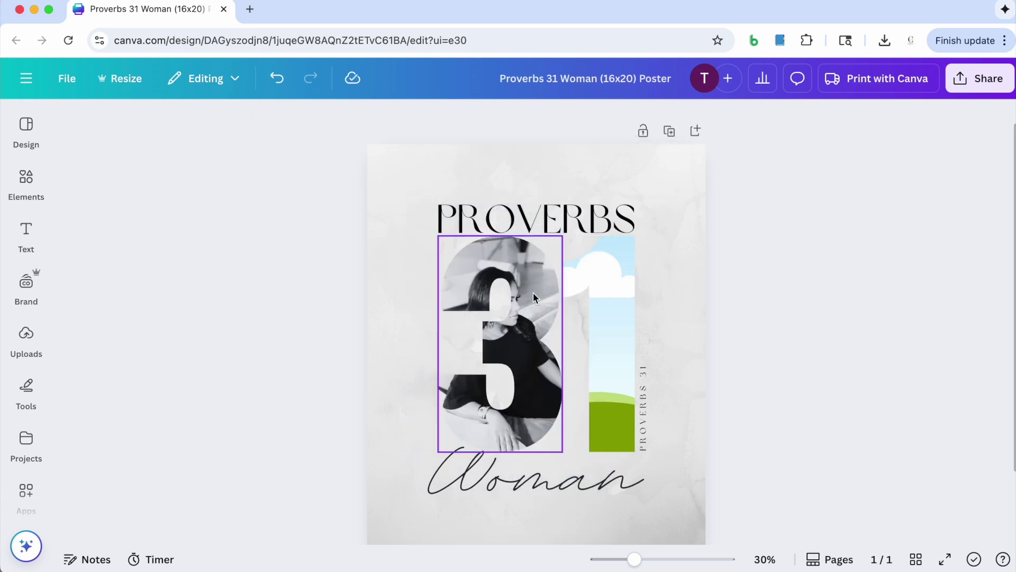
pyautogui.doubleClick(529, 289)
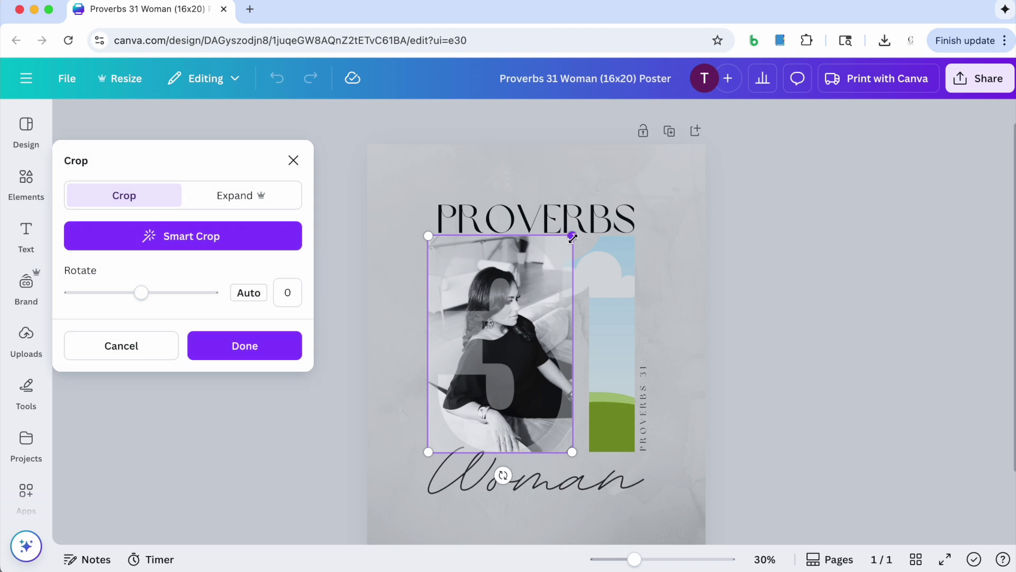
pyautogui.moveTo(572, 238); pyautogui.dragTo(665, 197)
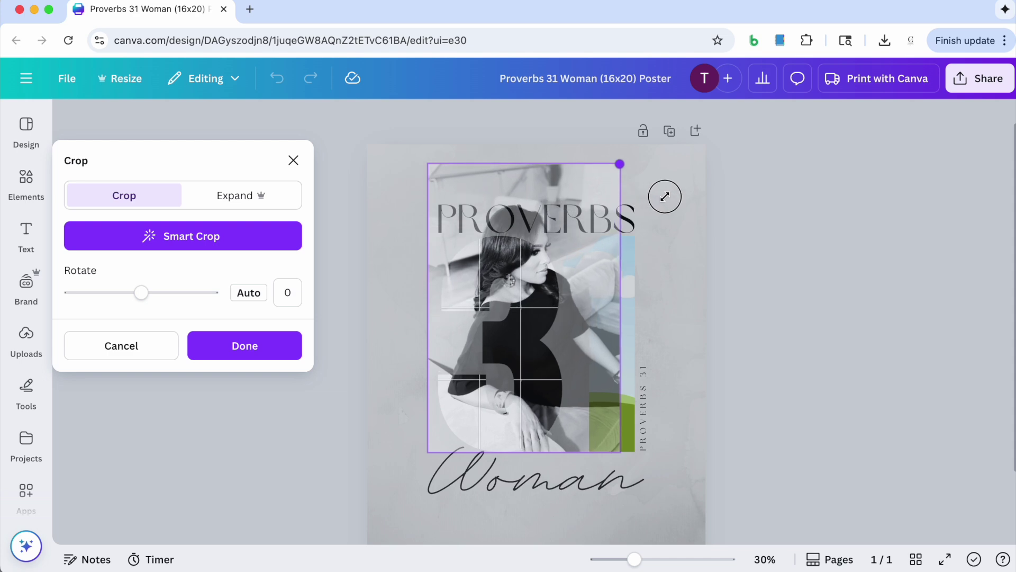
pyautogui.moveTo(530, 301); pyautogui.dragTo(522, 329)
pyautogui.moveTo(611, 193); pyautogui.dragTo(620, 178)
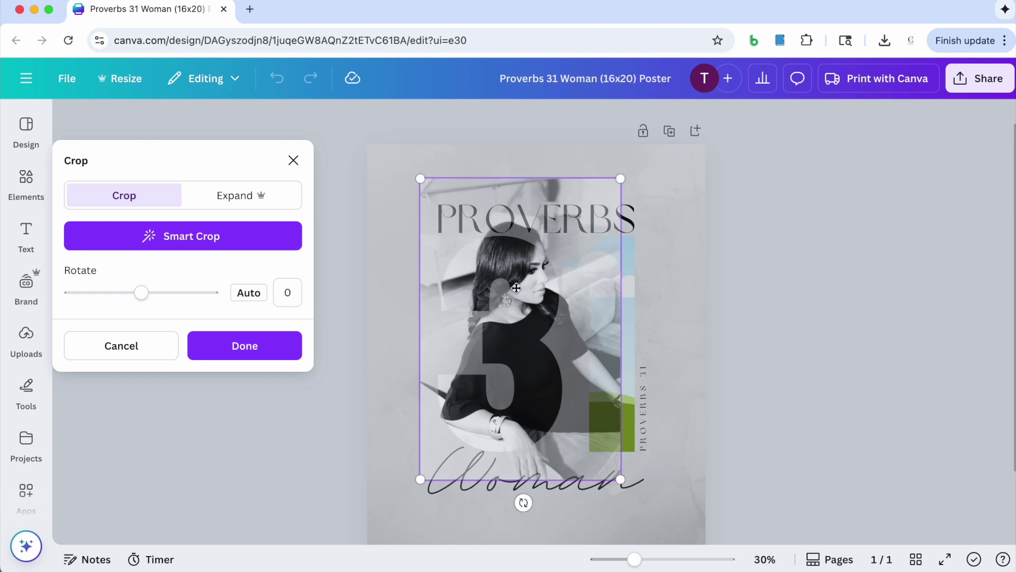
pyautogui.moveTo(528, 302); pyautogui.dragTo(522, 314)
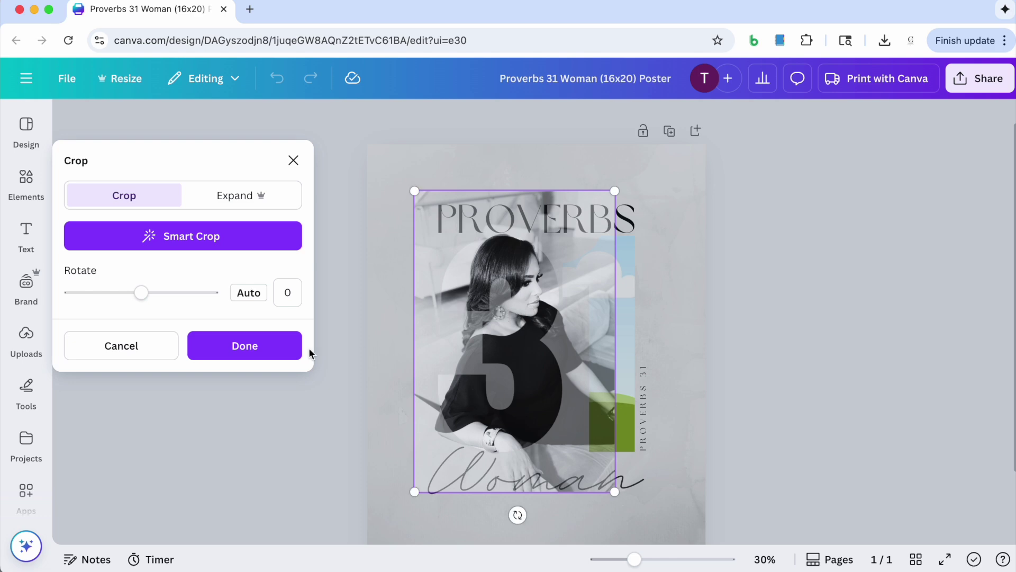
pyautogui.click(265, 352)
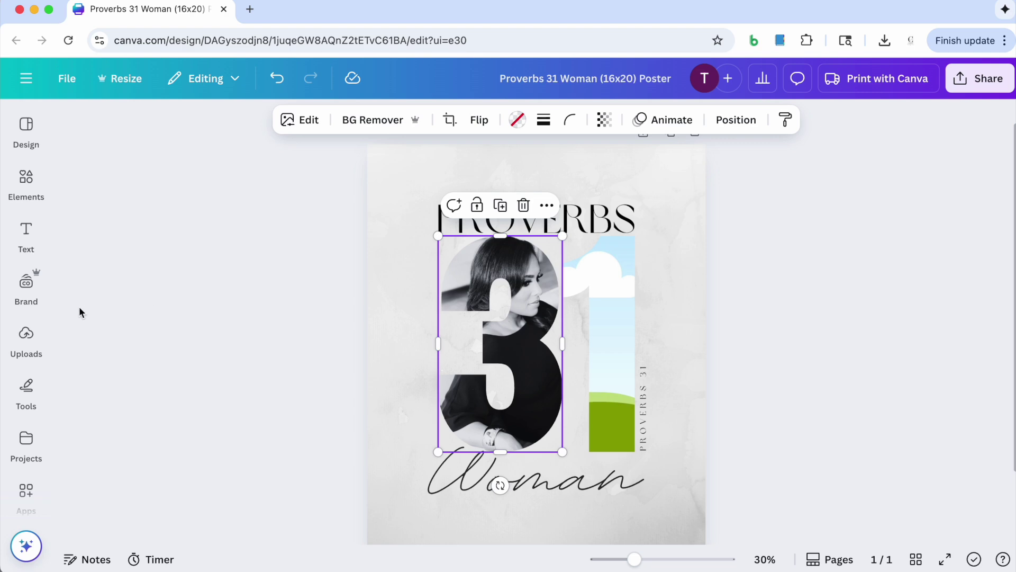
# Step: Add the standing portrait, give it the Noir filter, and drop it into the '1'
pyautogui.click(40, 336)
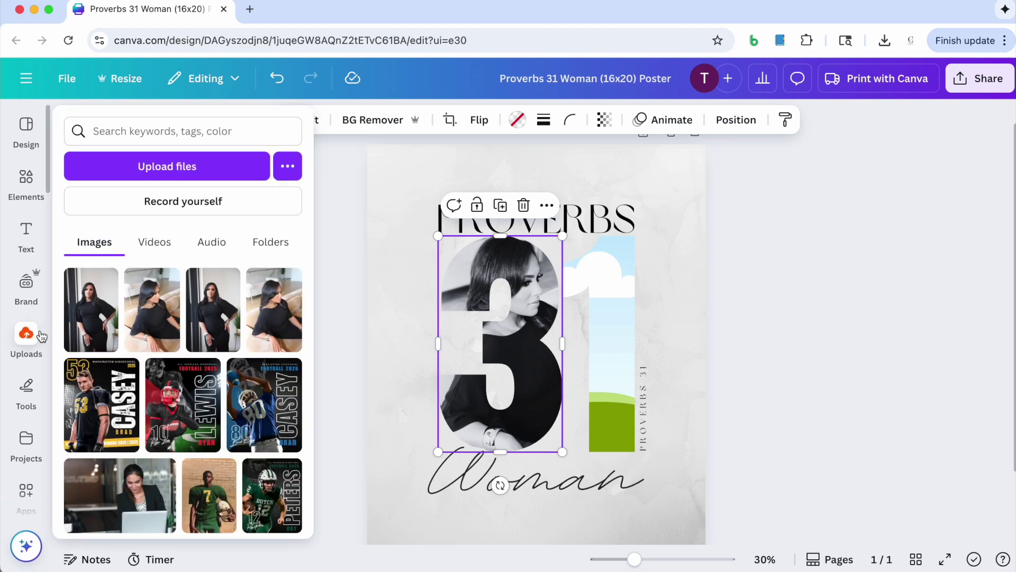
pyautogui.click(88, 327)
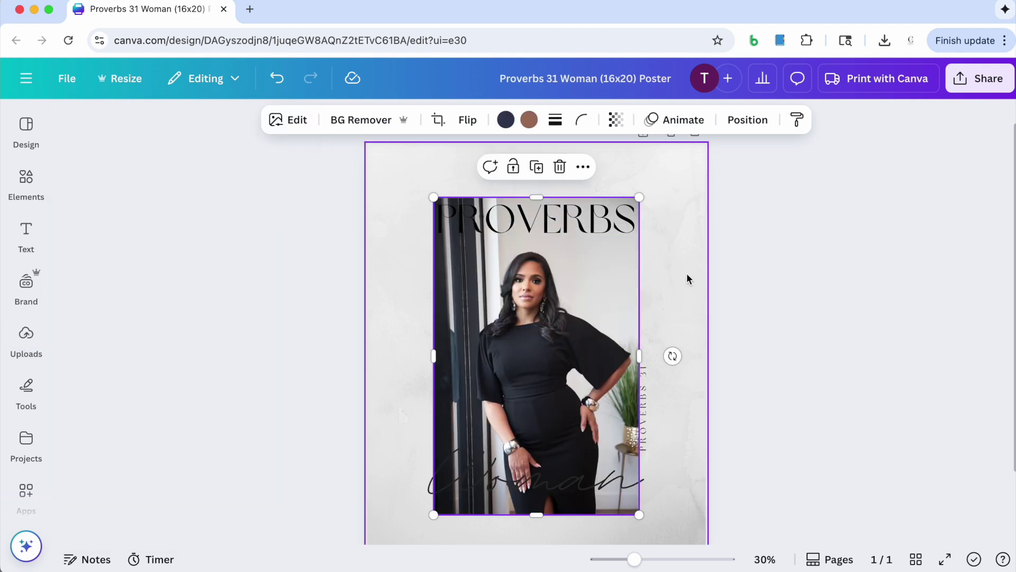
pyautogui.click(278, 117)
pyautogui.scroll(-1, 237, 441)
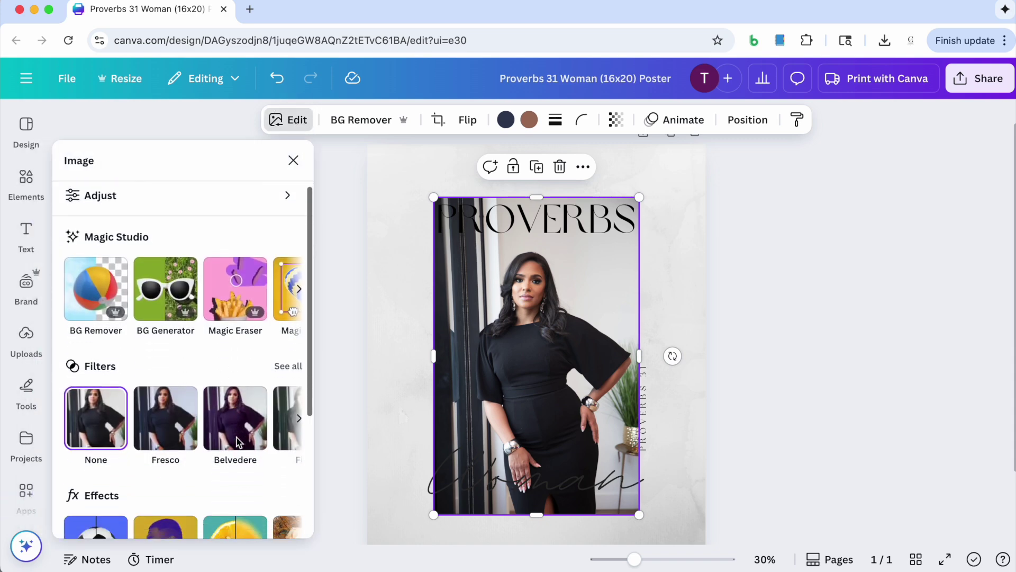
pyautogui.click(289, 357)
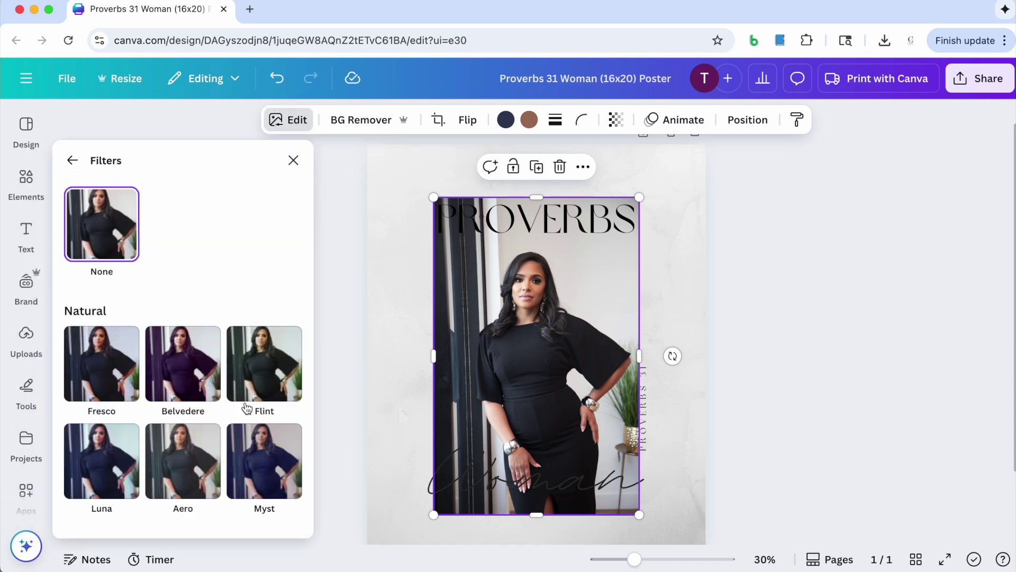
pyautogui.scroll(-15, 246, 408)
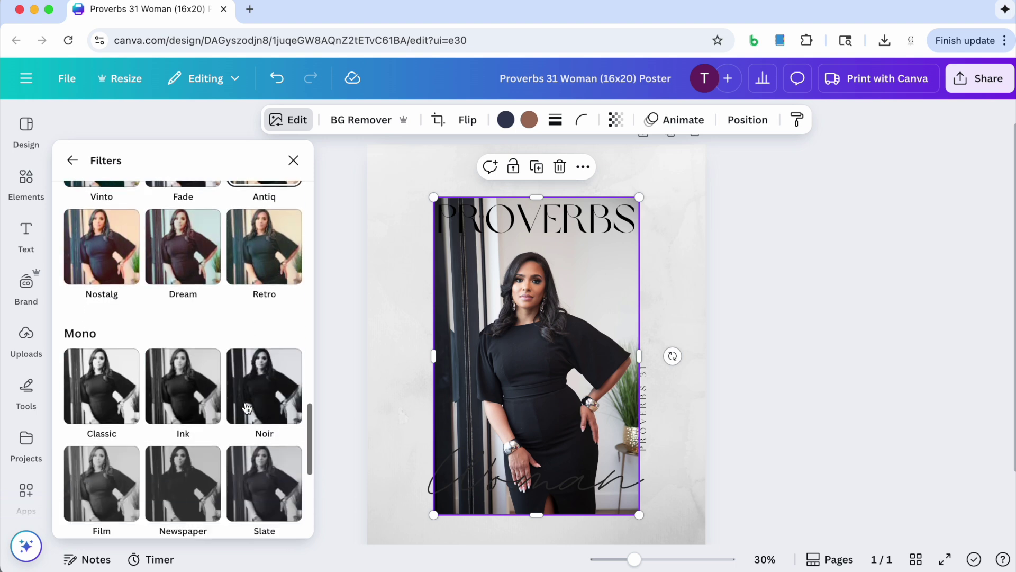
pyautogui.scroll(-2, 247, 407)
pyautogui.click(279, 330)
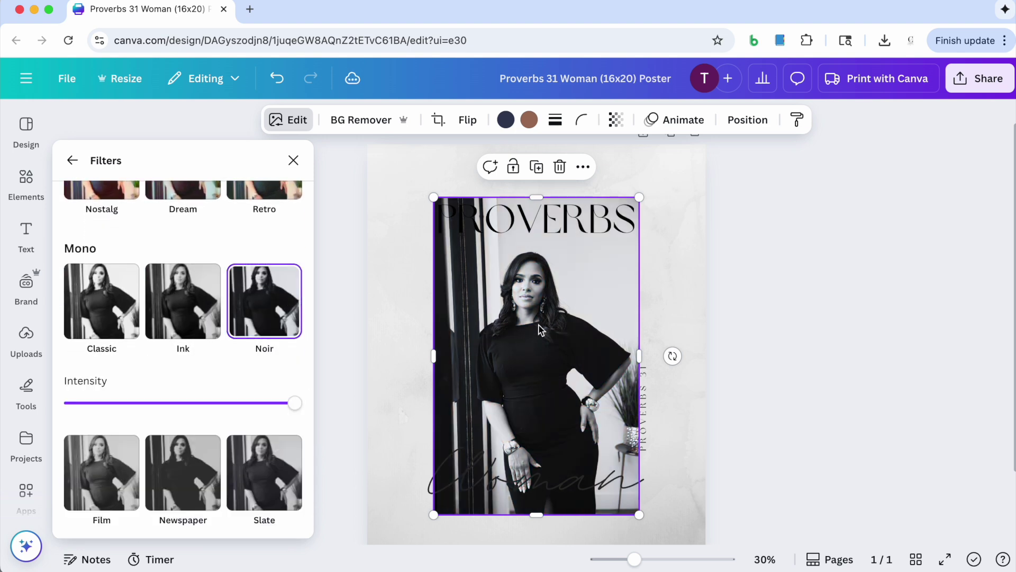
pyautogui.moveTo(540, 322); pyautogui.dragTo(605, 324)
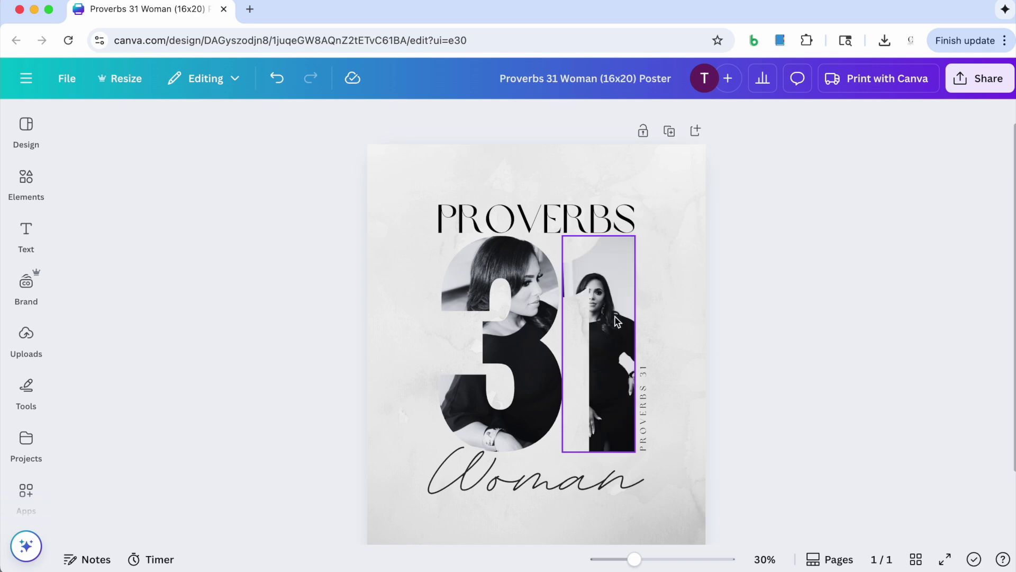
# Step: Enlarge the standing portrait inside the '1' and shift it down so her full figure shows
pyautogui.doubleClick(616, 318)
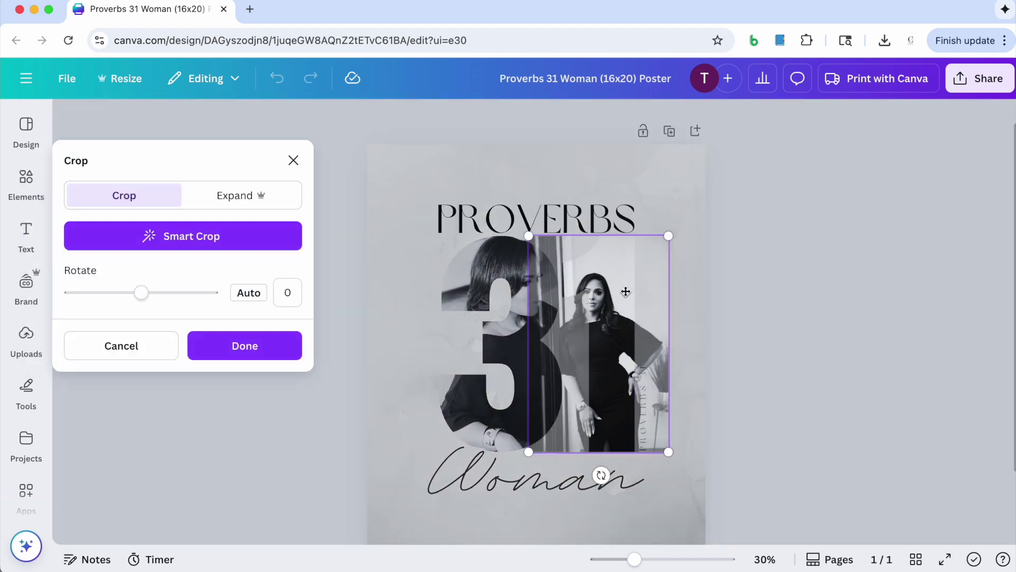
pyautogui.moveTo(667, 237); pyautogui.dragTo(764, 191)
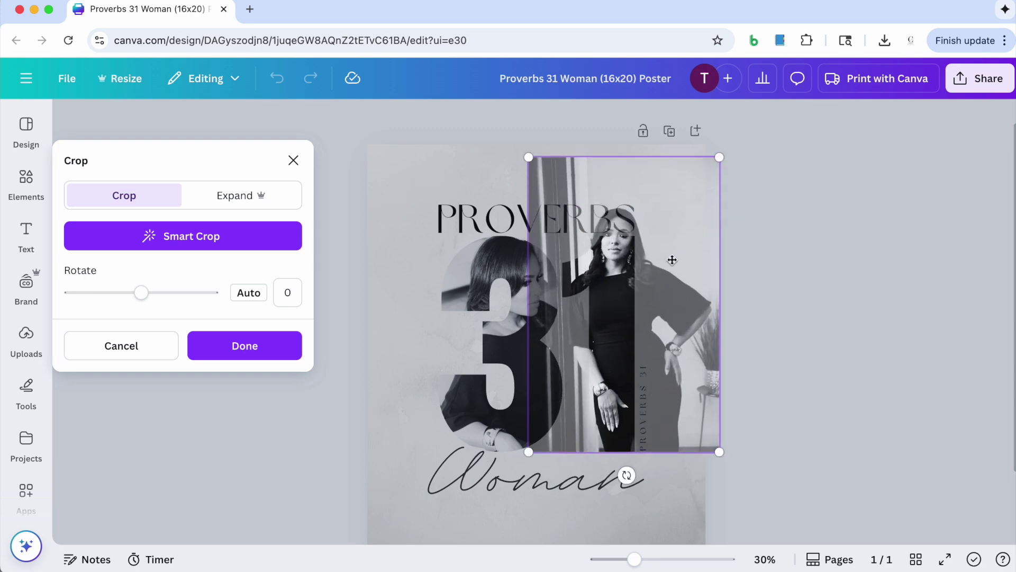
pyautogui.moveTo(668, 264); pyautogui.dragTo(660, 304)
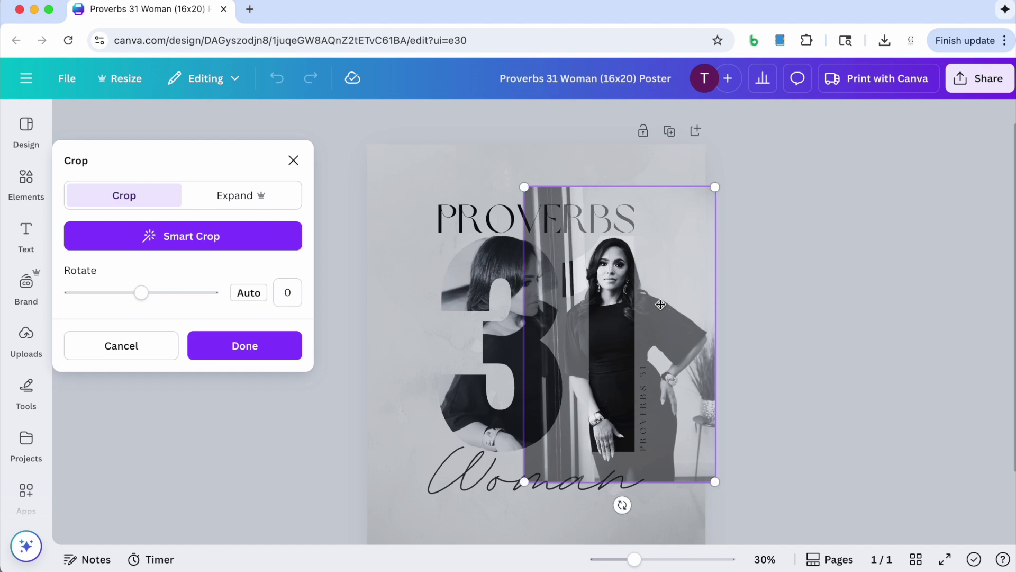
pyautogui.click(255, 344)
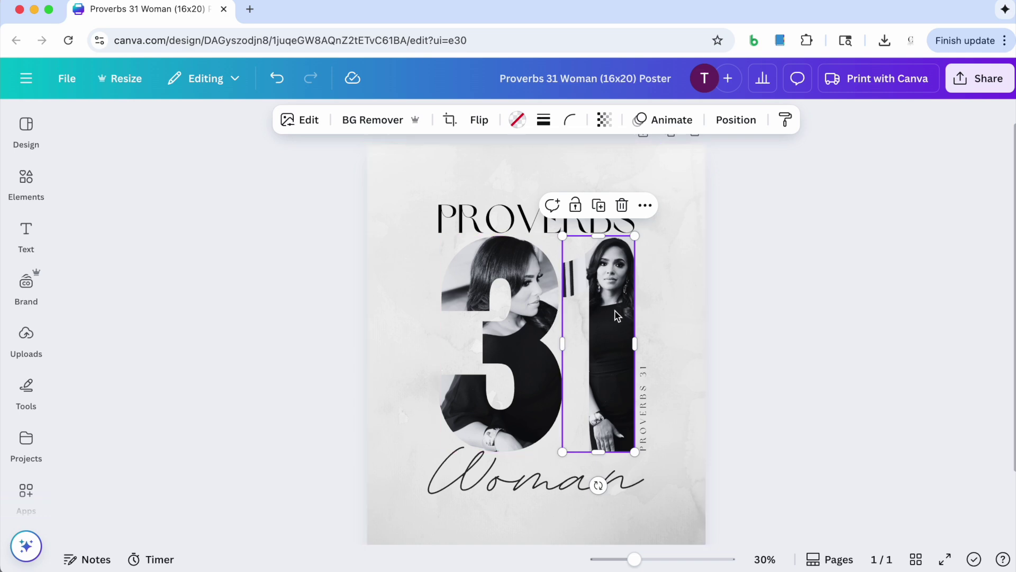
# Step: Lower the brightness of the seated portrait in the '3' to -68
pyautogui.click(531, 300)
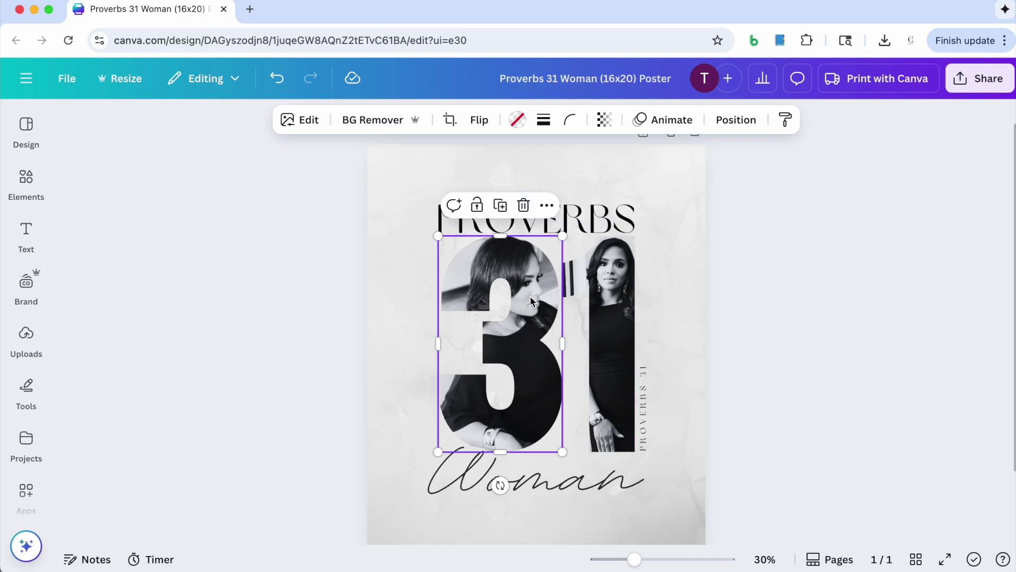
pyautogui.click(307, 121)
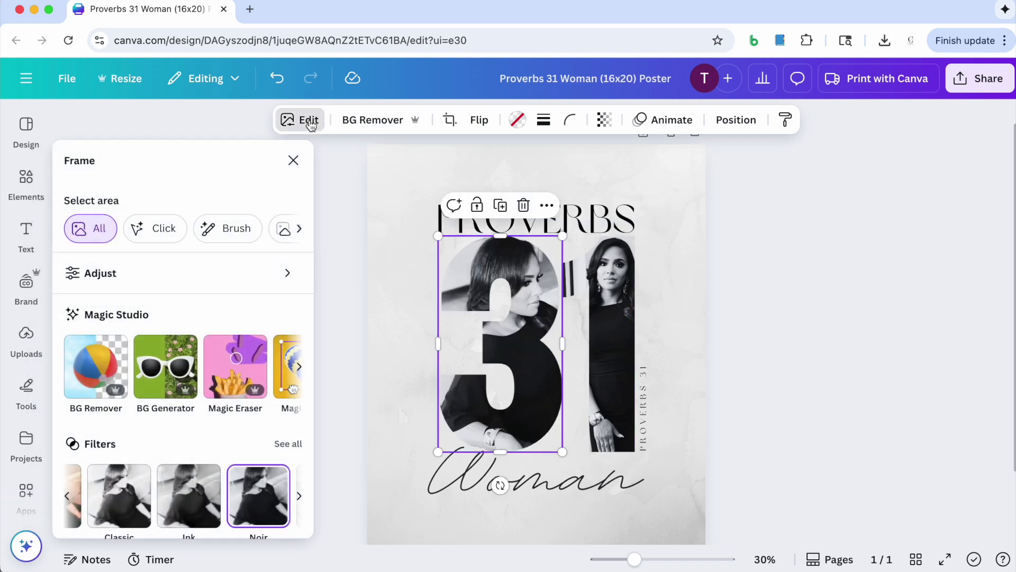
pyautogui.click(117, 274)
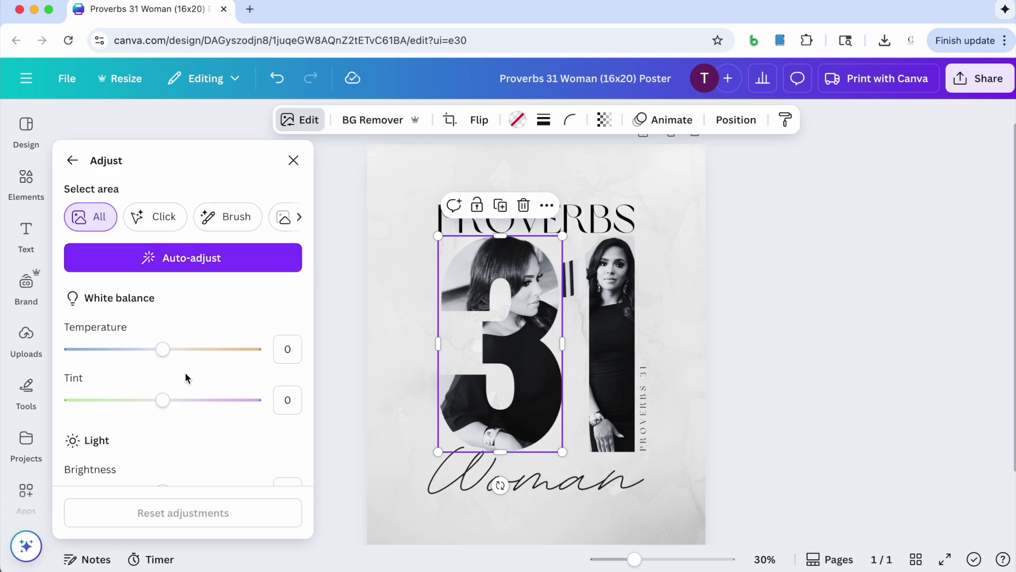
pyautogui.scroll(-2, 185, 373)
pyautogui.moveTo(163, 412); pyautogui.dragTo(101, 418)
# Step: Lower the brightness of the standing portrait in the '1' to -62
pyautogui.click(619, 316)
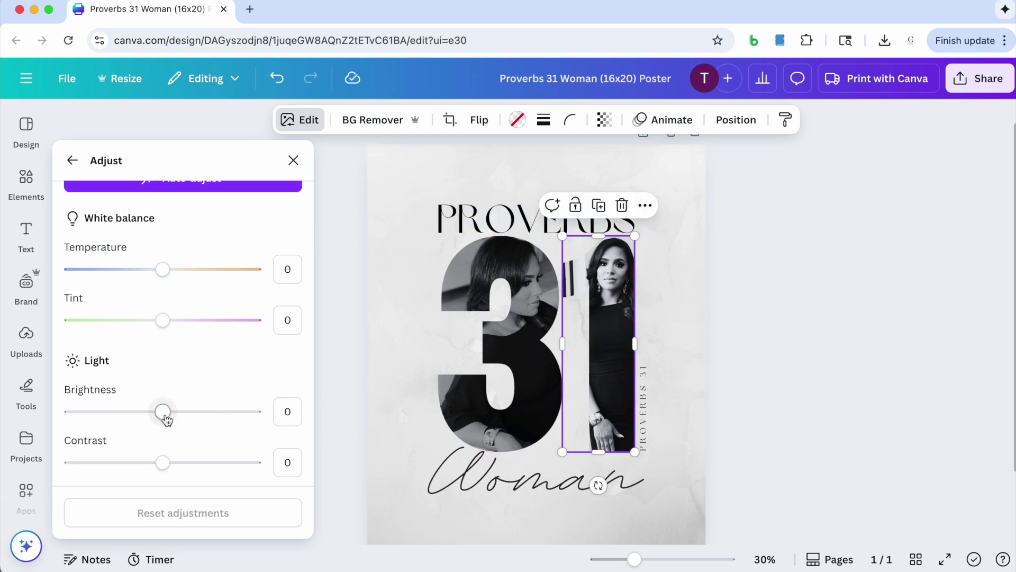
pyautogui.moveTo(166, 418); pyautogui.dragTo(106, 427)
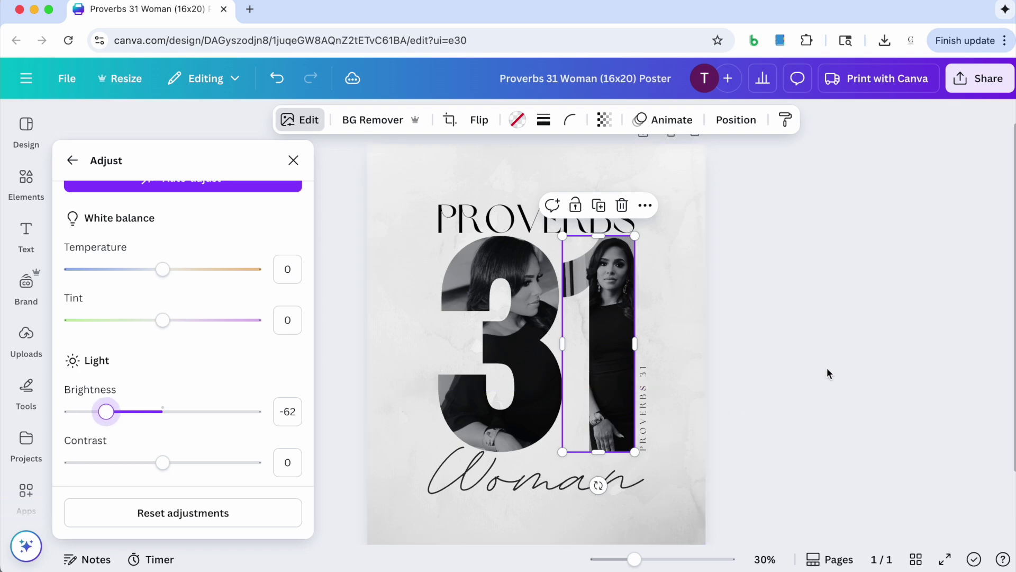
pyautogui.press('Escape')
pyautogui.press('Escape')
# Step: Enlarge and reposition the standing portrait within the '1' frame
pyautogui.doubleClick(612, 317)
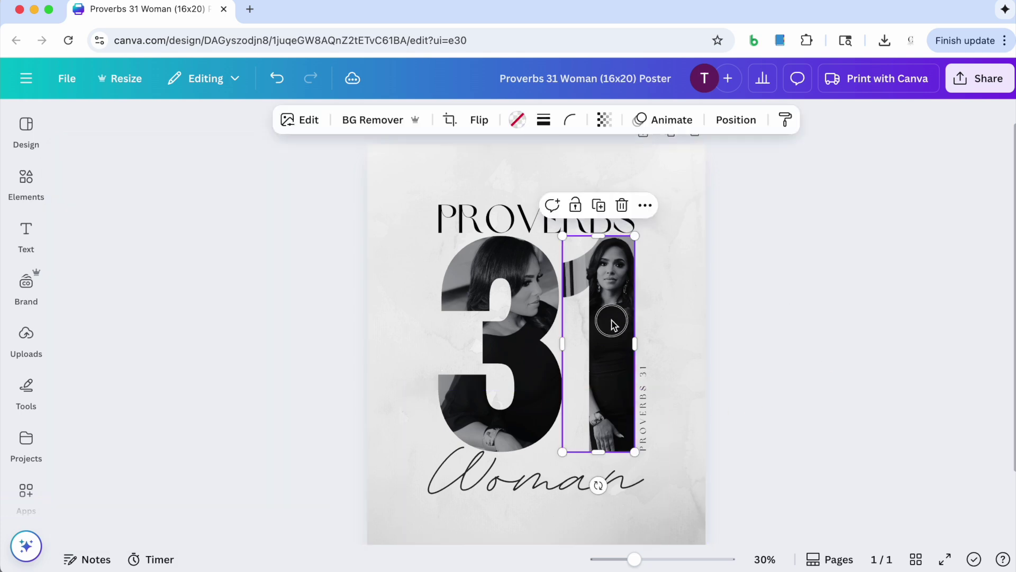
pyautogui.moveTo(524, 186); pyautogui.dragTo(516, 170)
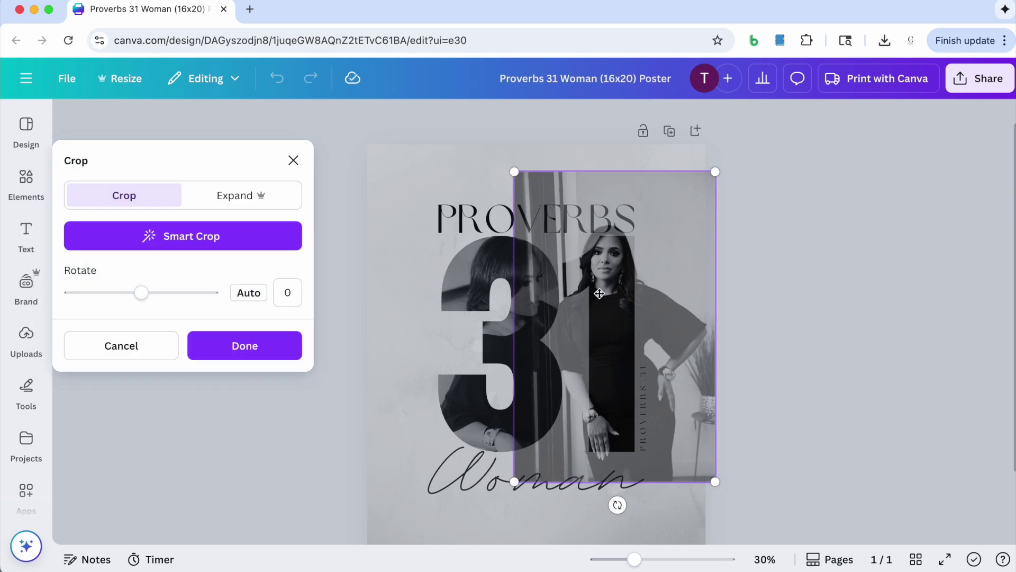
pyautogui.moveTo(617, 303); pyautogui.dragTo(623, 318)
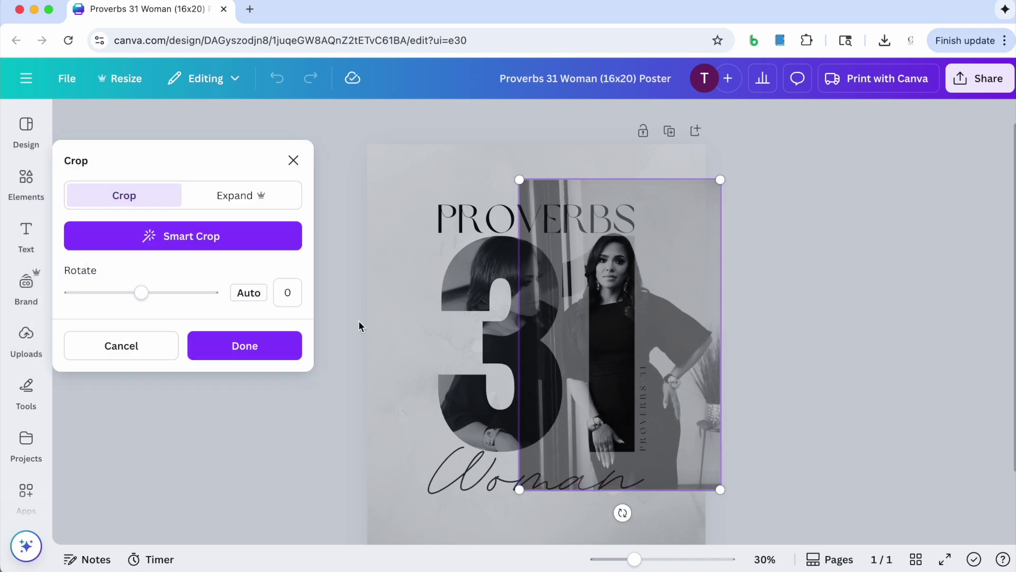
pyautogui.click(243, 345)
pyautogui.click(798, 328)
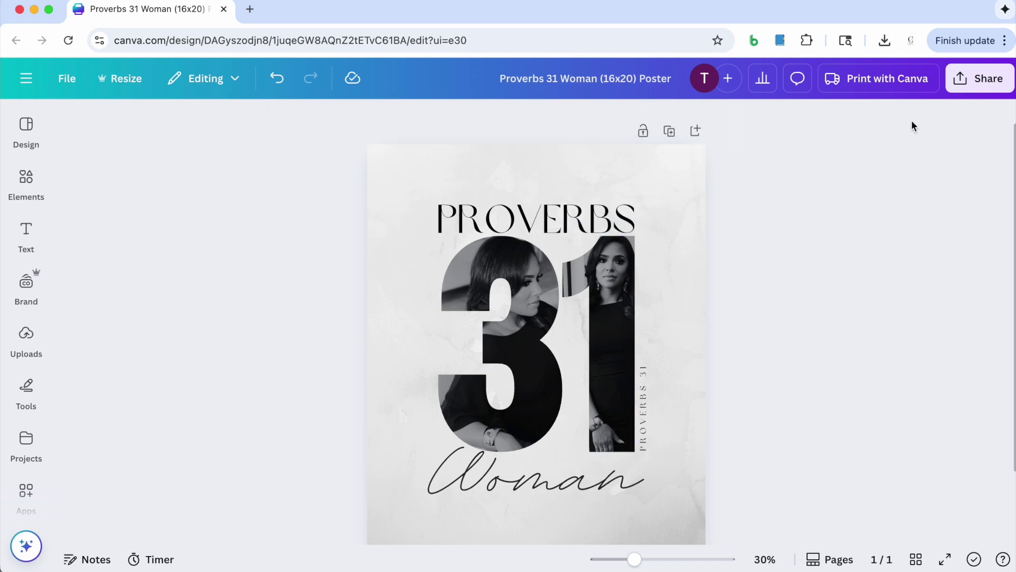
# Step: Download the poster as a PNG at size 3.125, 'Proverbs 31 Woman (16x20) Poster.png'
pyautogui.click(979, 79)
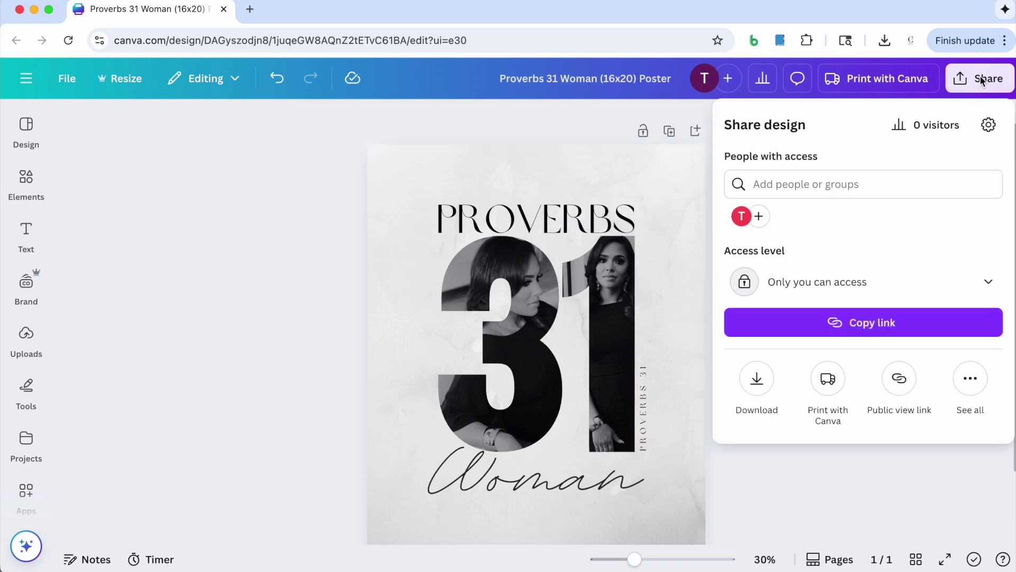
pyautogui.click(757, 378)
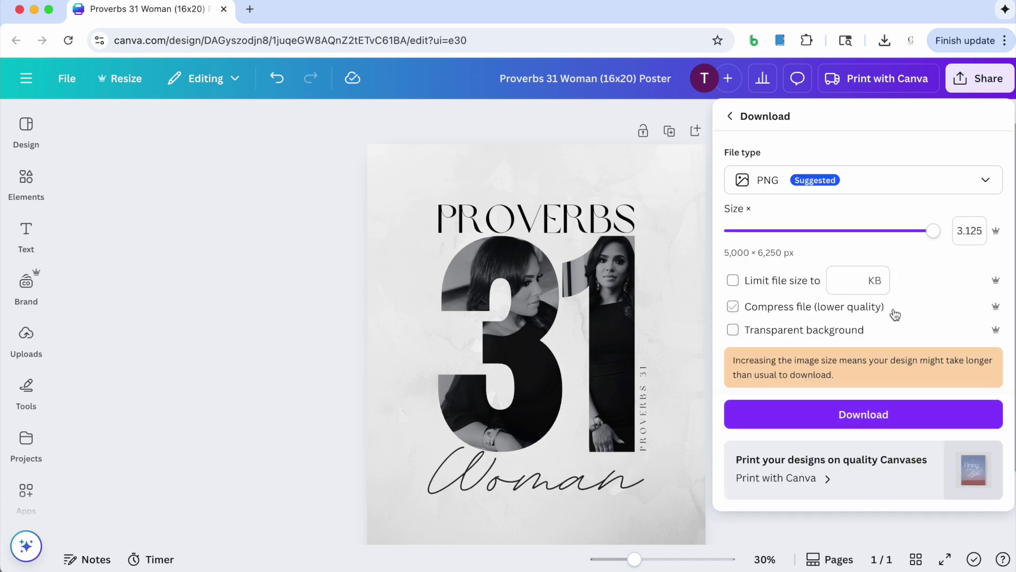
pyautogui.click(986, 183)
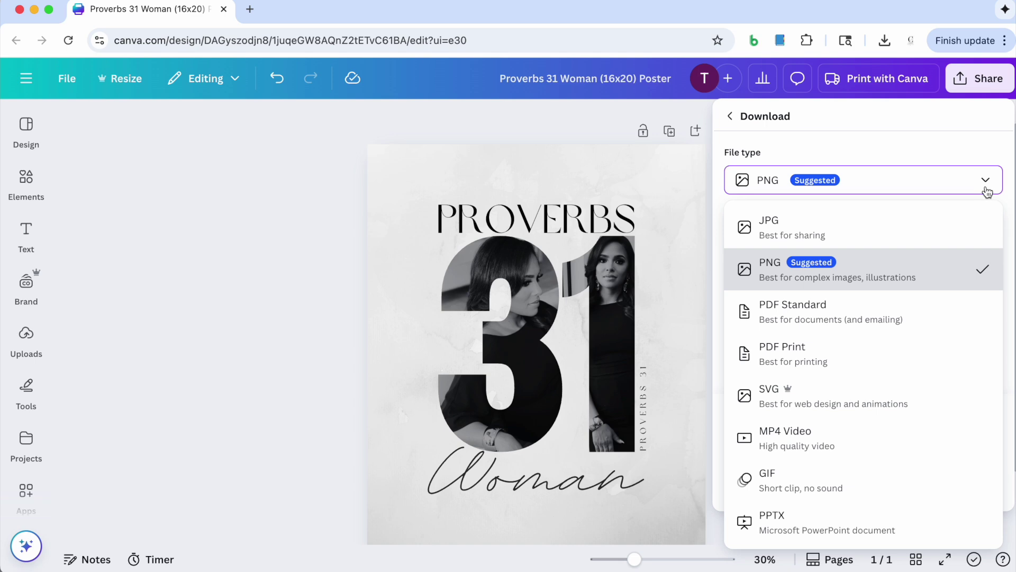
pyautogui.click(922, 275)
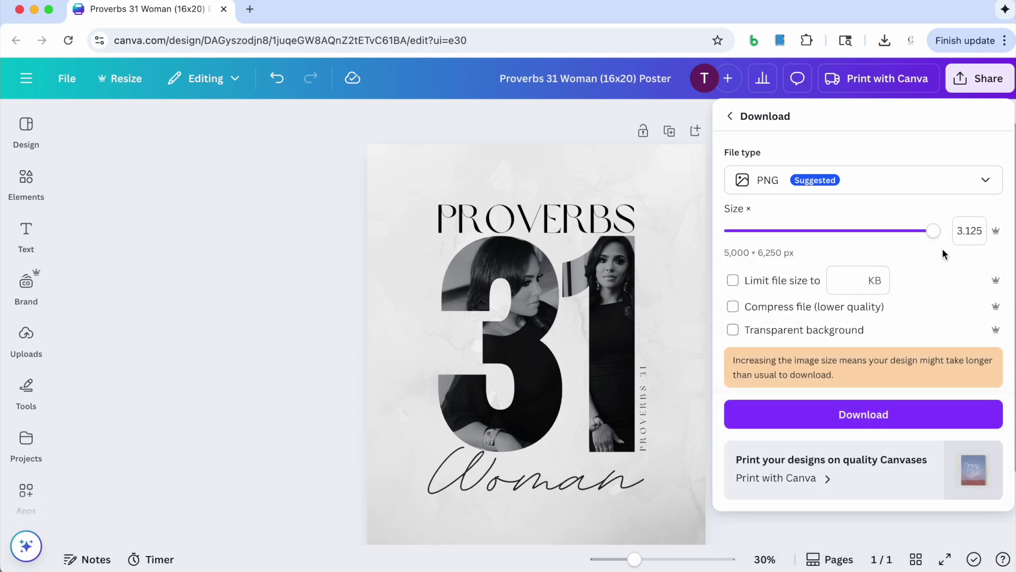
pyautogui.moveTo(933, 230); pyautogui.dragTo(957, 233)
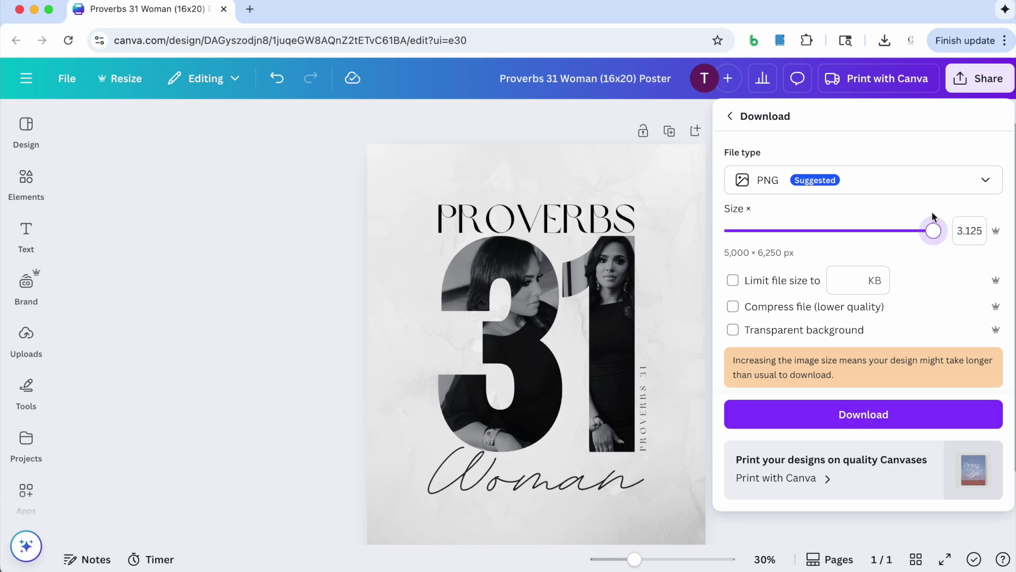
pyautogui.moveTo(932, 230)
pyautogui.mouseDown()
pyautogui.moveTo(759, 232)
pyautogui.moveTo(937, 231)
pyautogui.mouseUp()
pyautogui.click(860, 415)
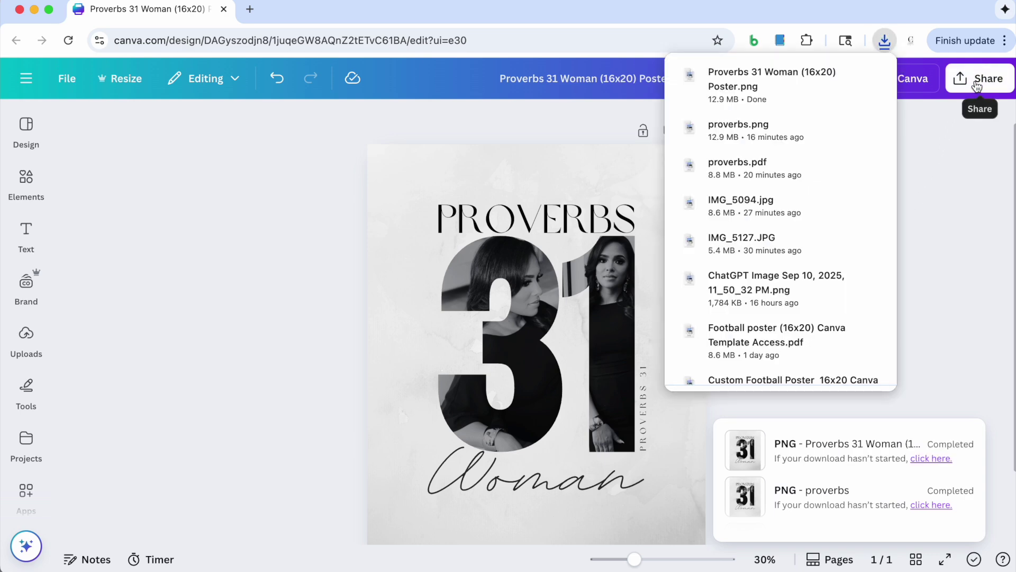
# Step: Download the poster as a PDF Print file, 'Proverbs 31 Woman (16x20) Poster.pdf'
pyautogui.click(933, 182)
pyautogui.click(976, 80)
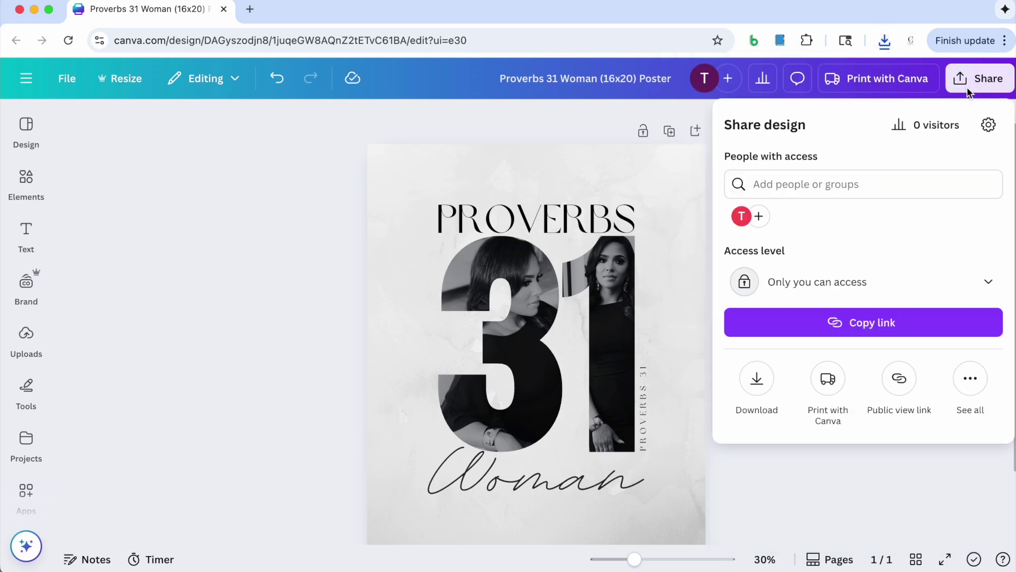
pyautogui.click(759, 382)
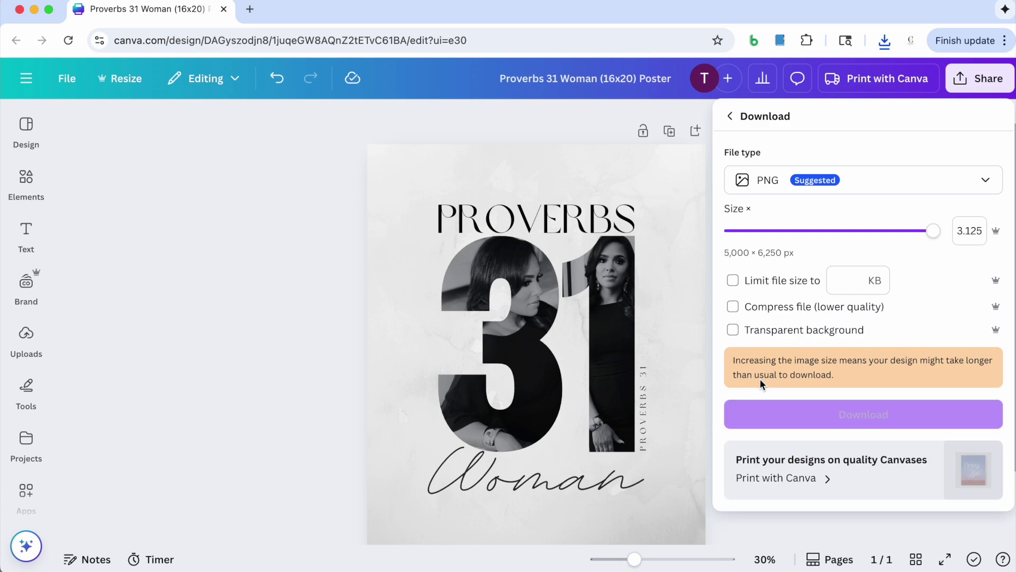
pyautogui.click(891, 181)
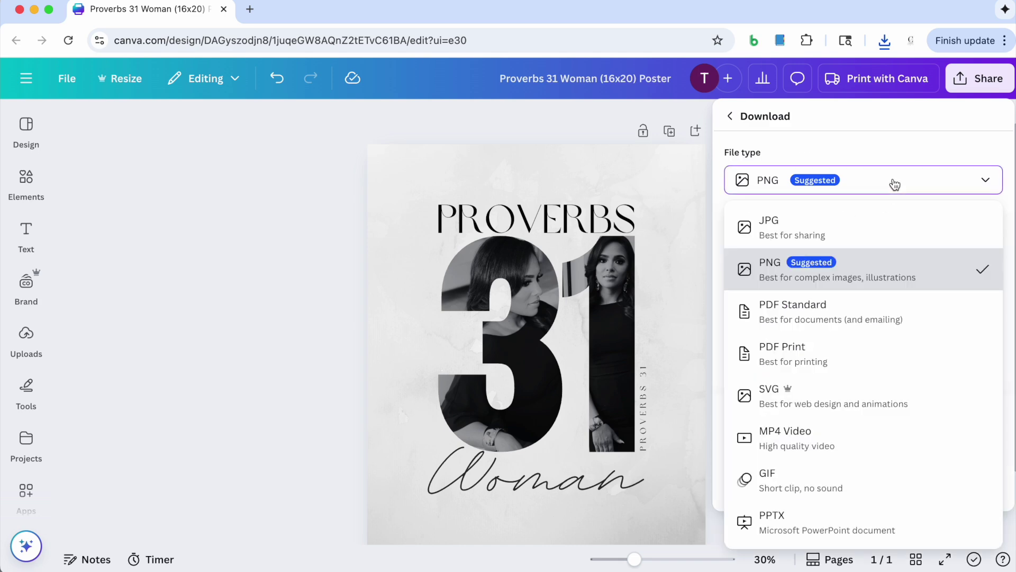
pyautogui.click(837, 350)
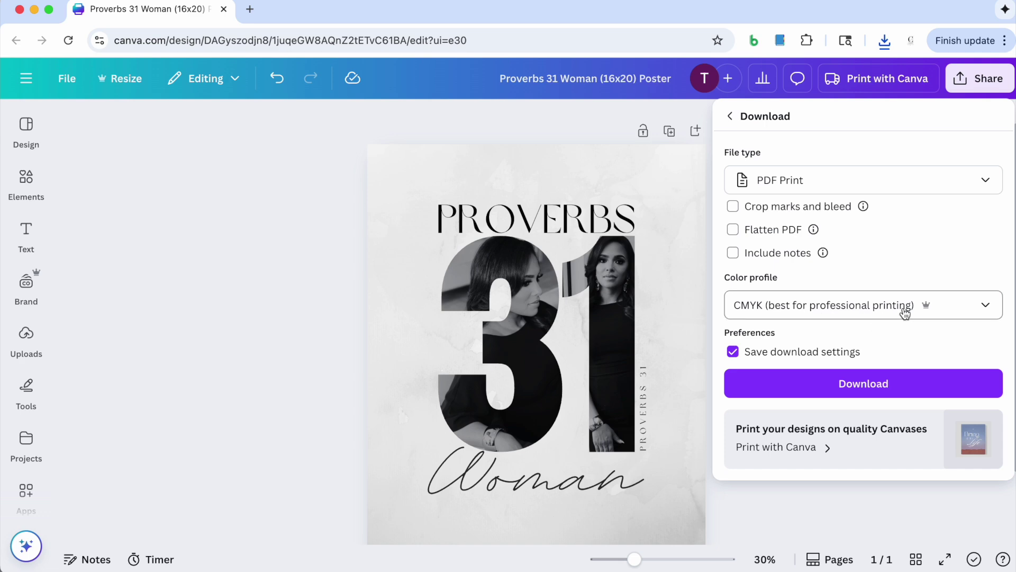
pyautogui.click(868, 393)
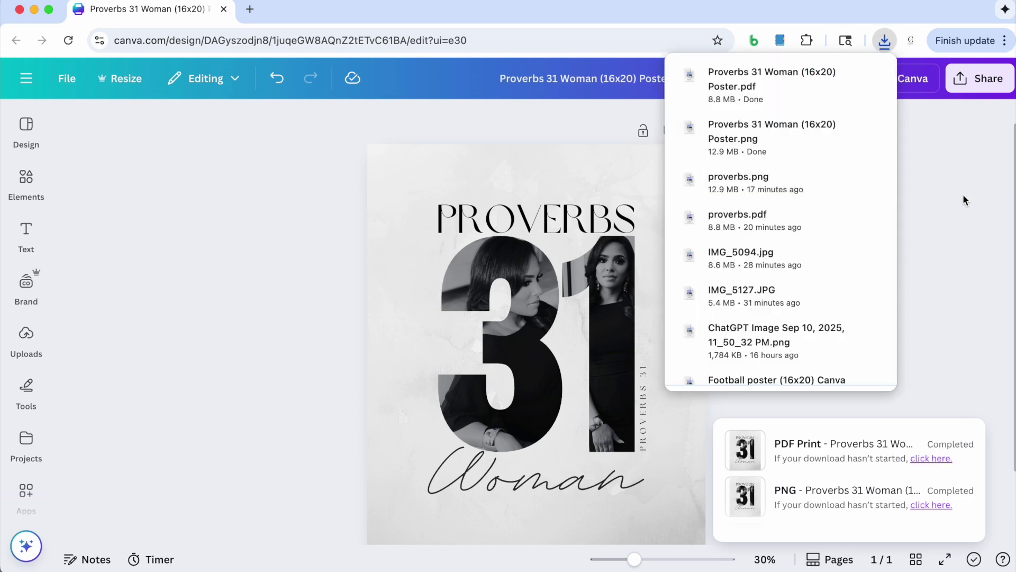
pyautogui.click(964, 193)
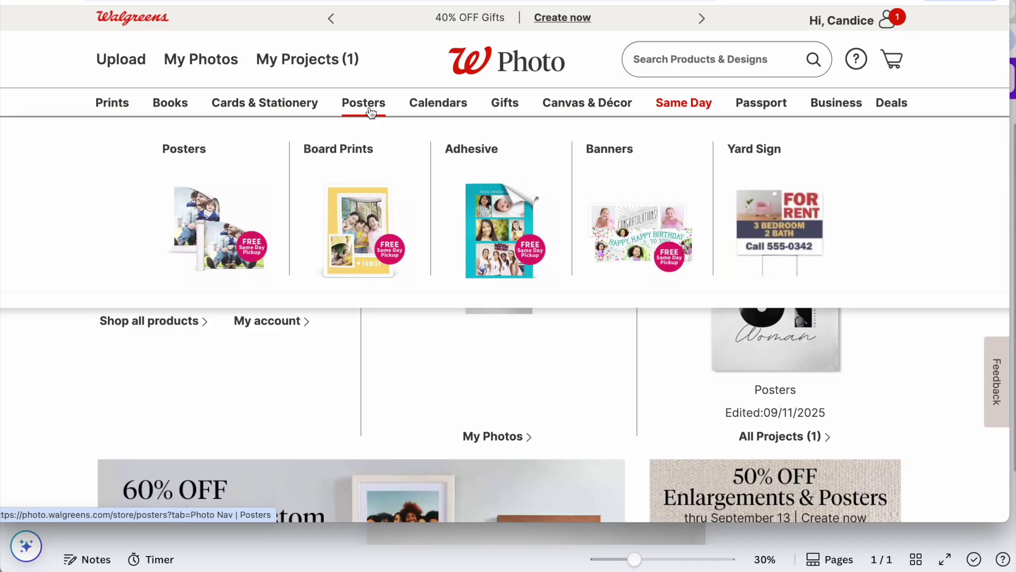
# Step: Start a $19.99 Custom Poster Print in 16×20 Satin Paper on Walgreens Photo
pyautogui.click(371, 110)
pyautogui.scroll(-8, 474, 263)
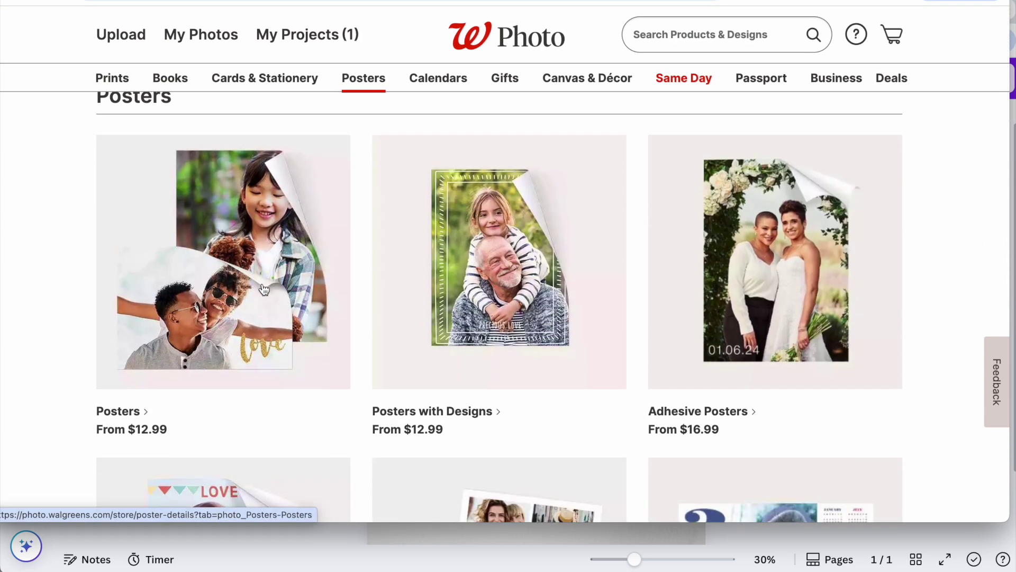
pyautogui.click(232, 284)
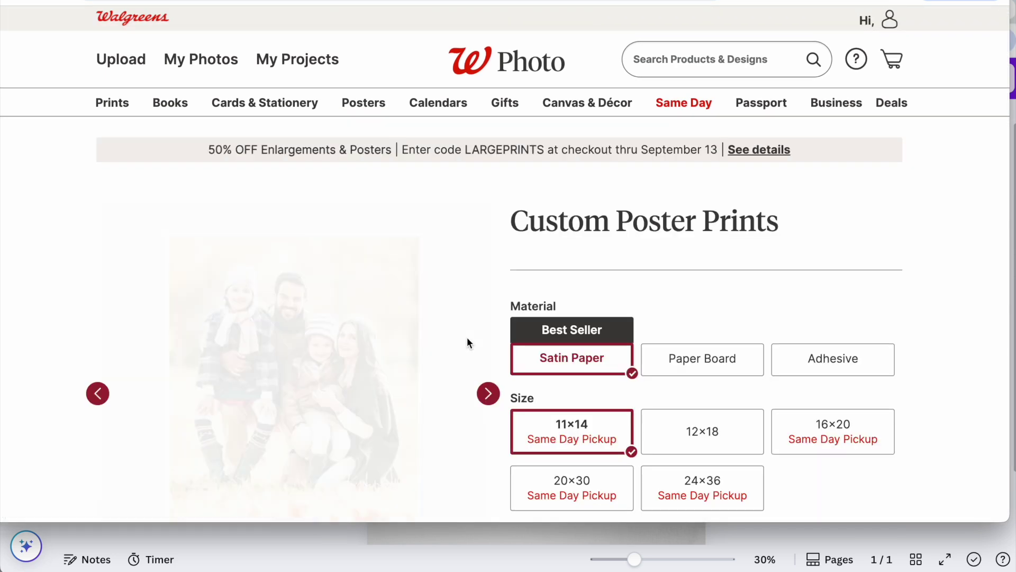
pyautogui.scroll(-3, 467, 337)
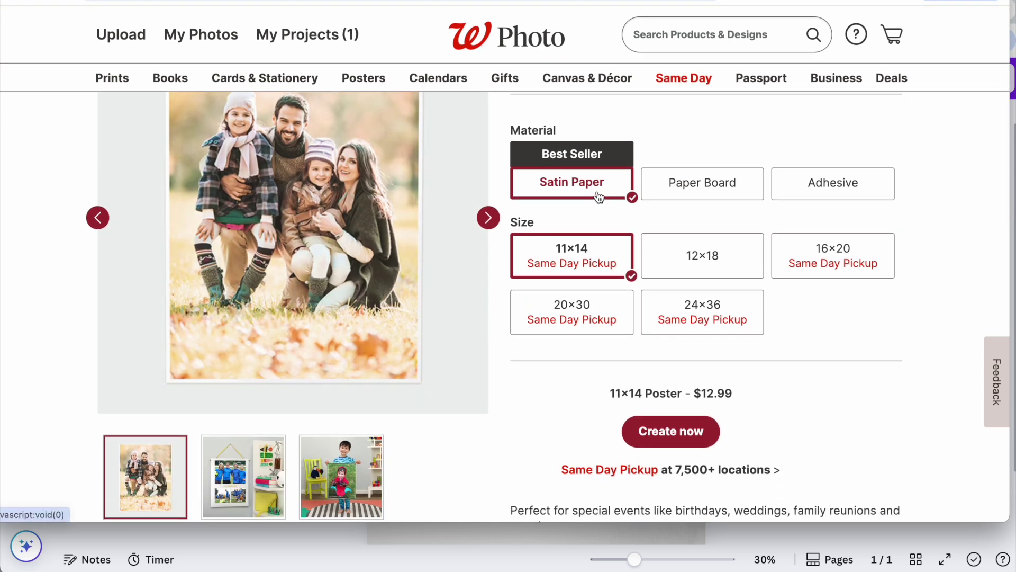
pyautogui.click(828, 256)
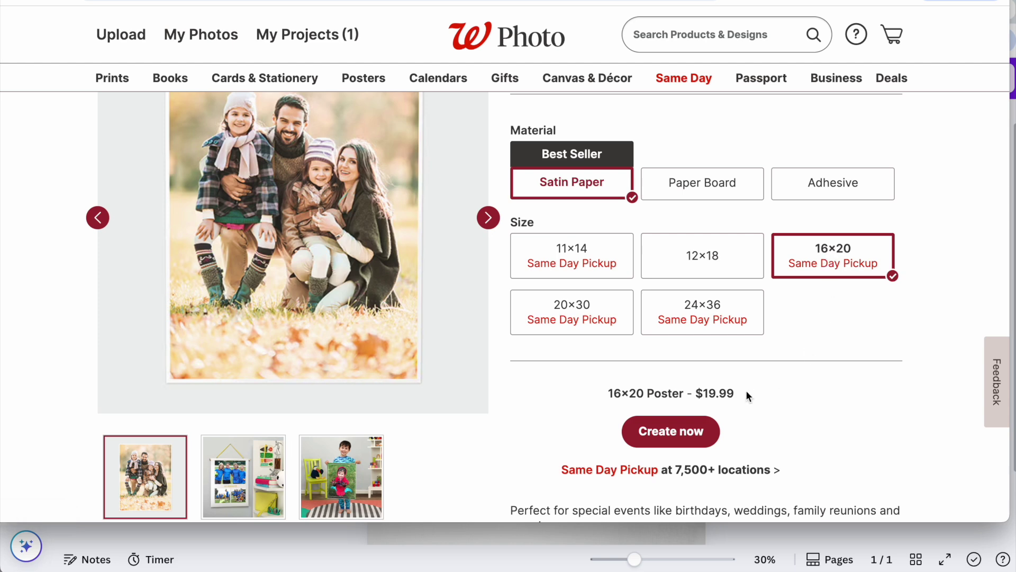
pyautogui.click(684, 432)
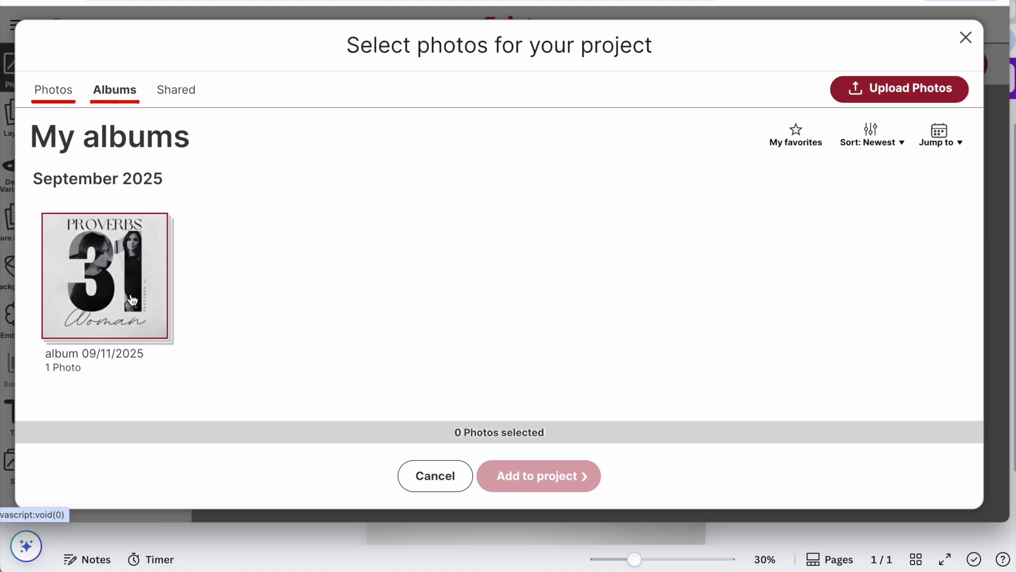
# Step: Add the Proverbs 31 image from the 09/11/2025 album to a portrait poster and review the order
pyautogui.click(132, 274)
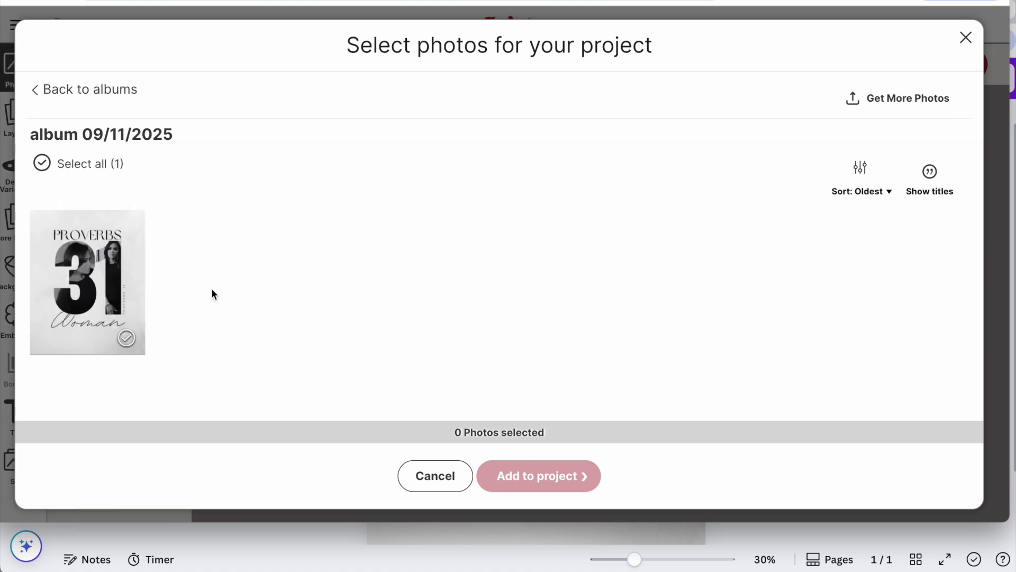
pyautogui.click(77, 264)
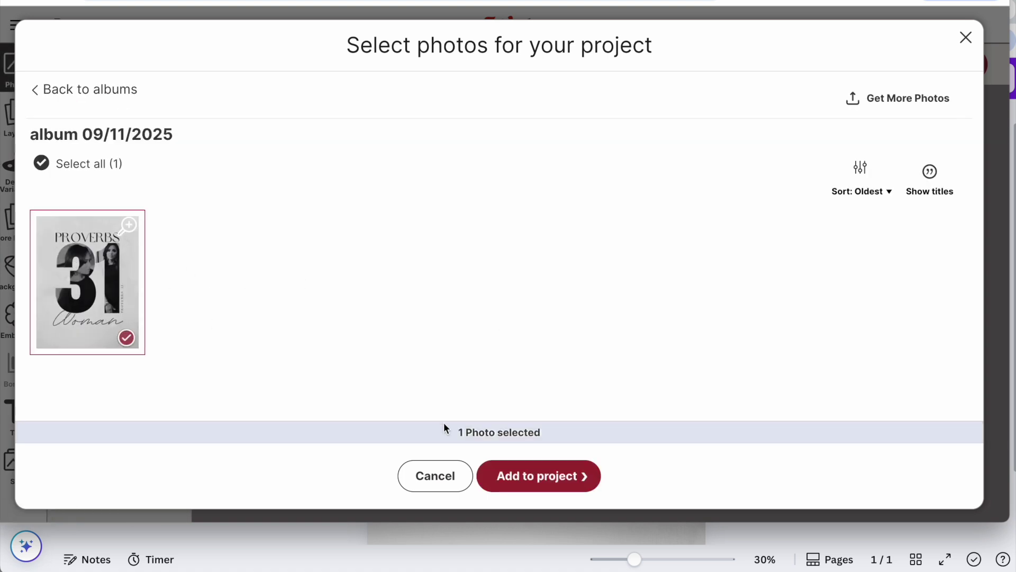
pyautogui.click(529, 479)
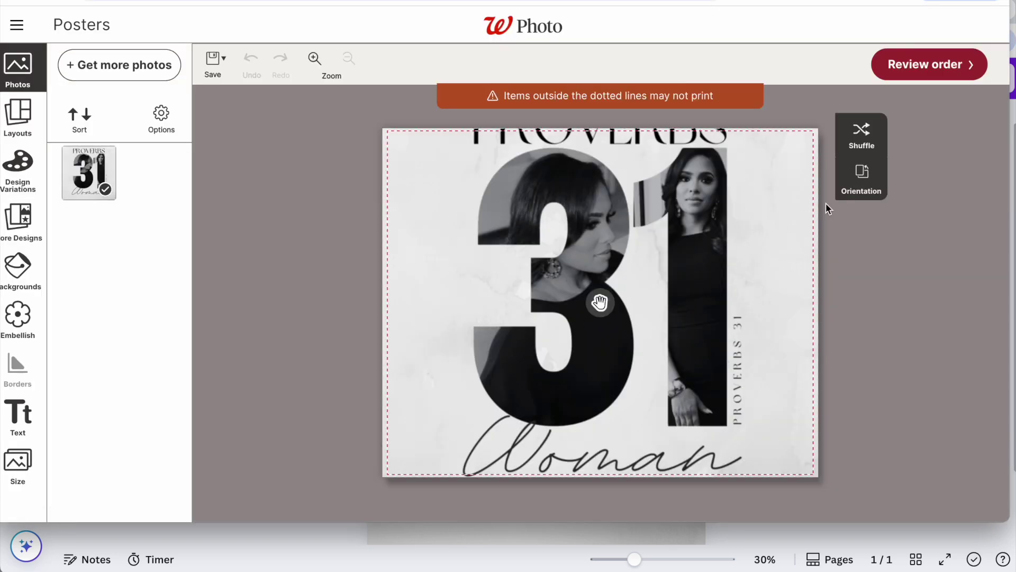
pyautogui.click(864, 176)
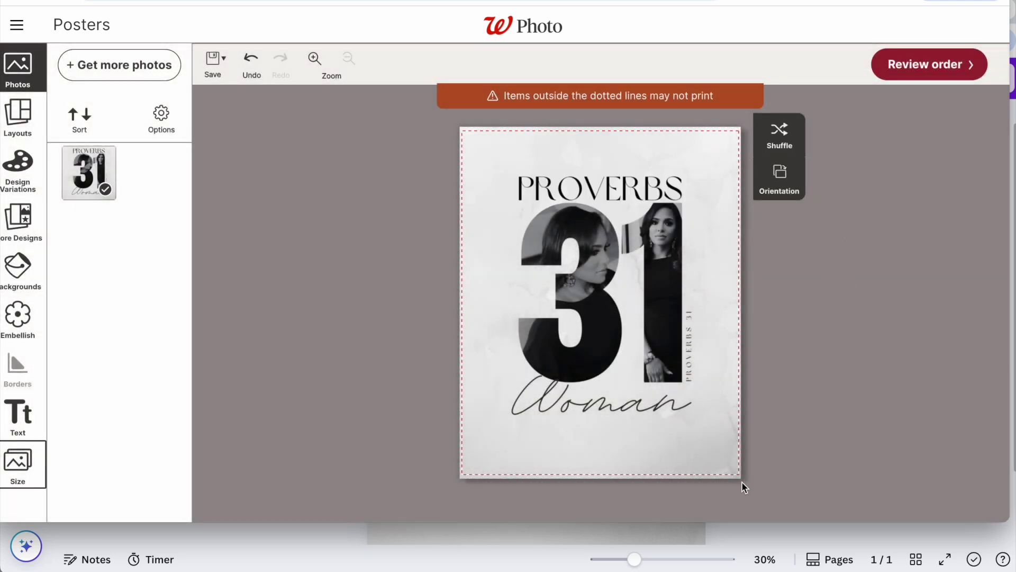
pyautogui.click(927, 69)
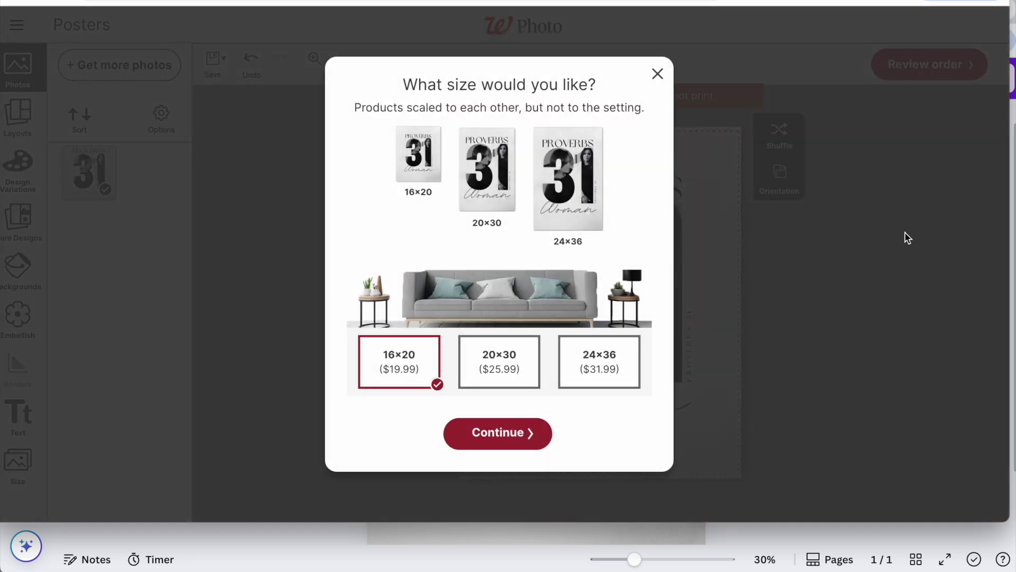
# Step: Confirm the 16×20 size and check the summary: one poster, total $19.99
pyautogui.click(510, 442)
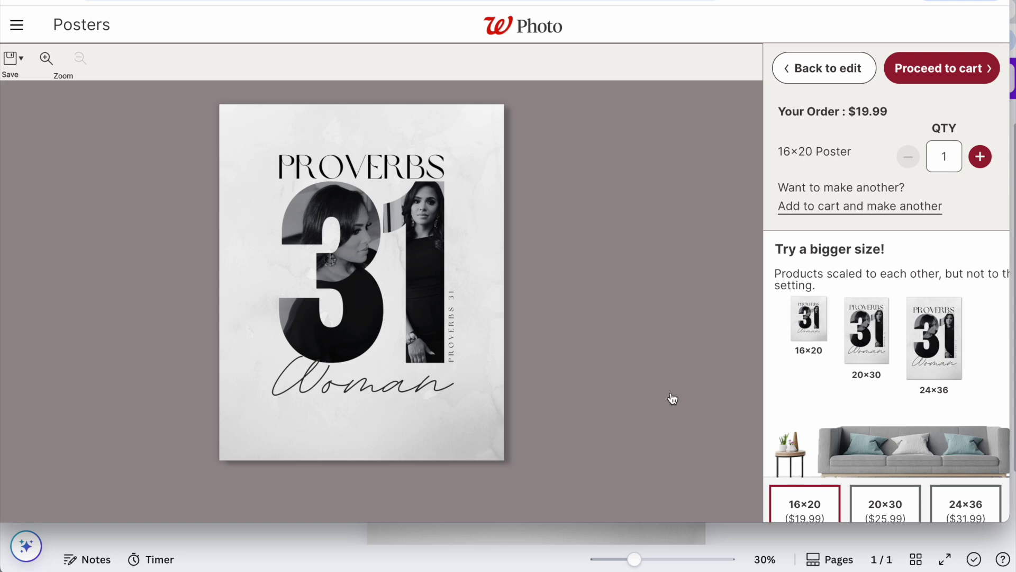
pyautogui.scroll(-2, 789, 304)
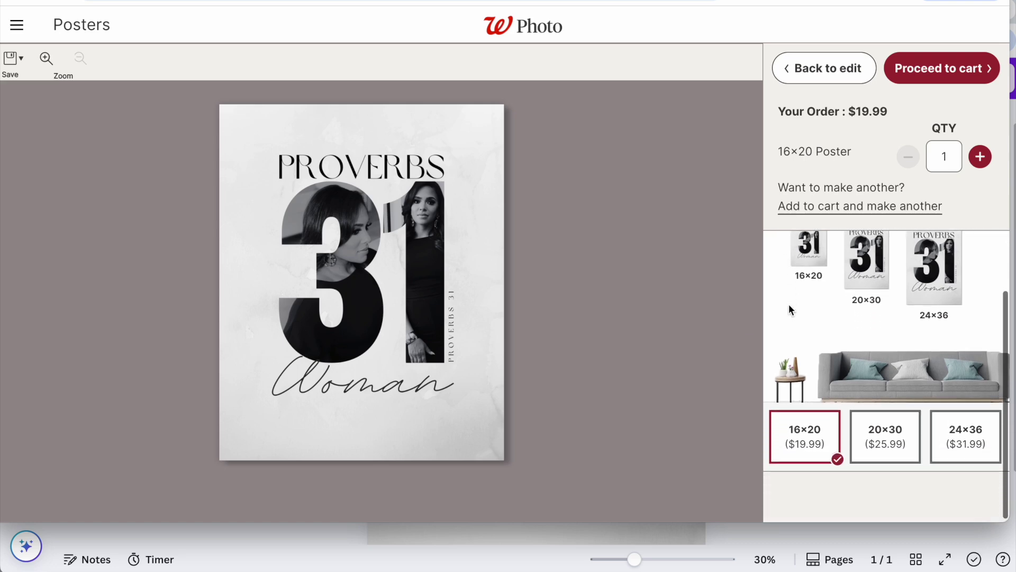
pyautogui.scroll(2, 792, 321)
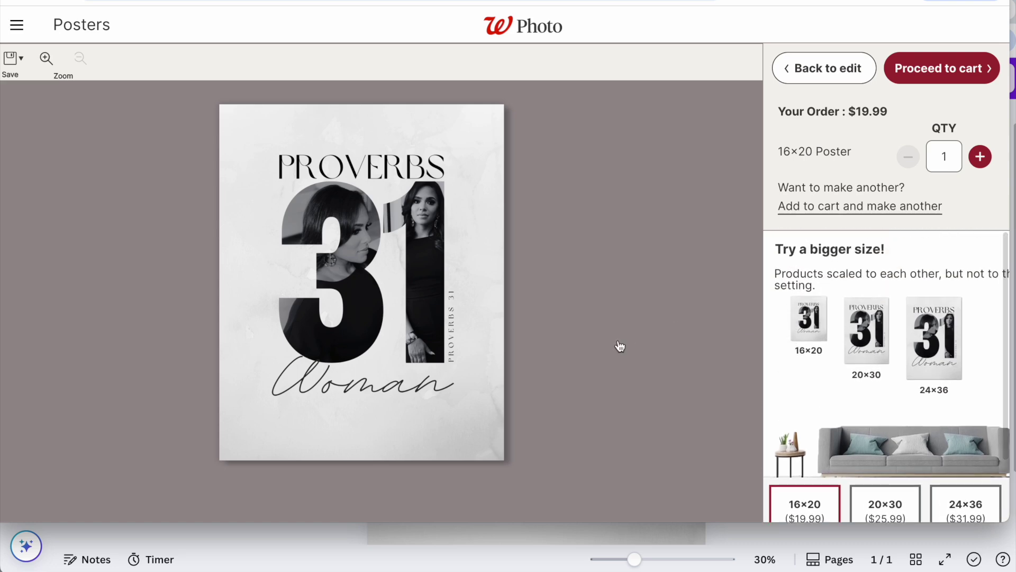